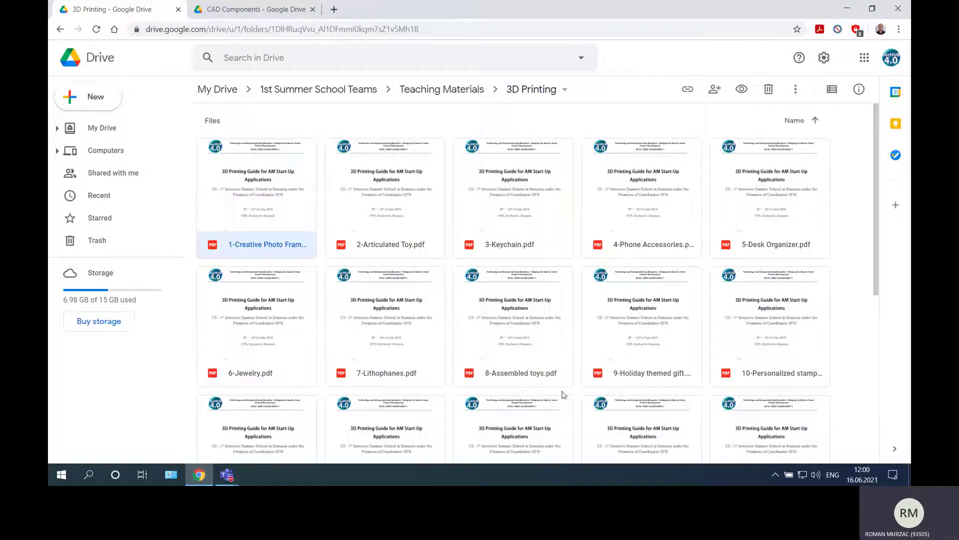
Minimise the Google Drive browser window to reveal the Windows desktop
key("super+d")
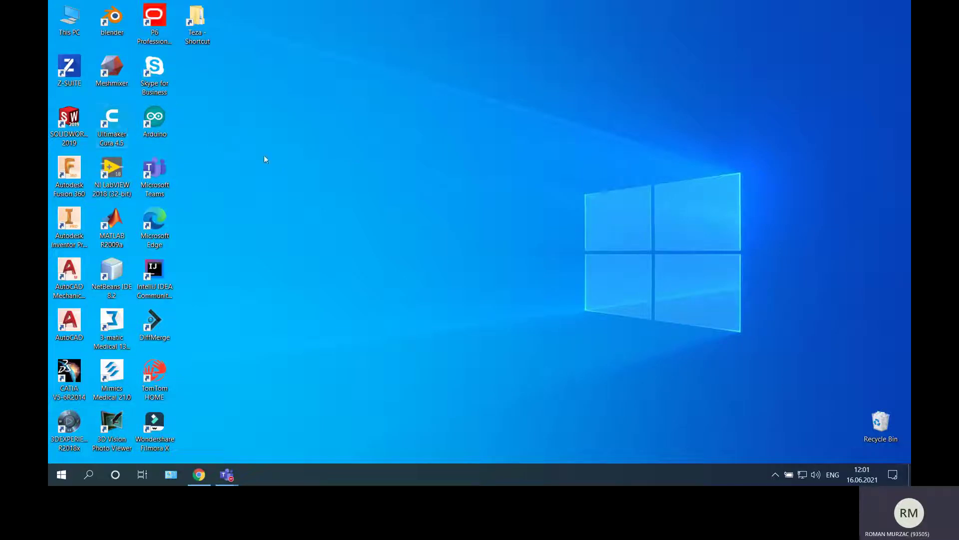
Launch Ultimaker Cura 4.8 from its desktop shortcut
left_click(112, 125)
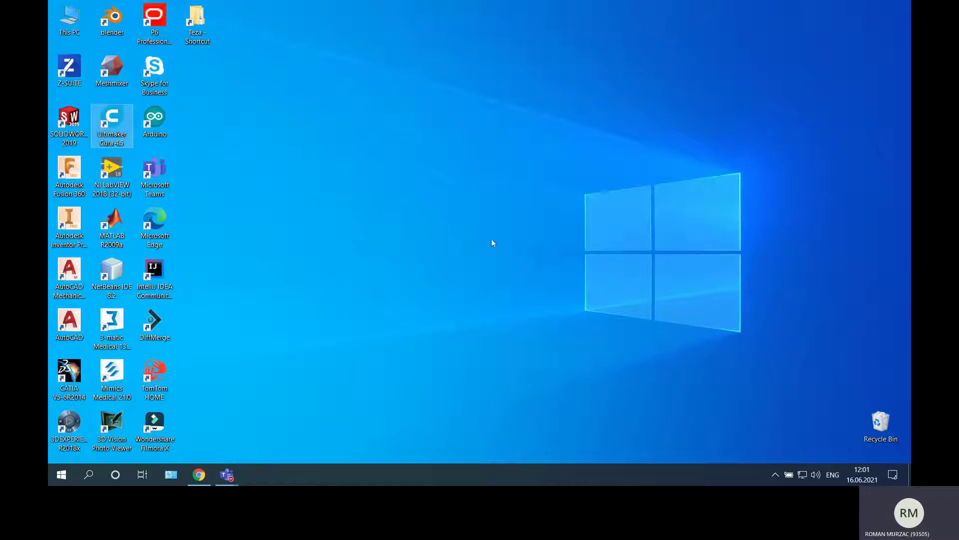
left_click(471, 233)
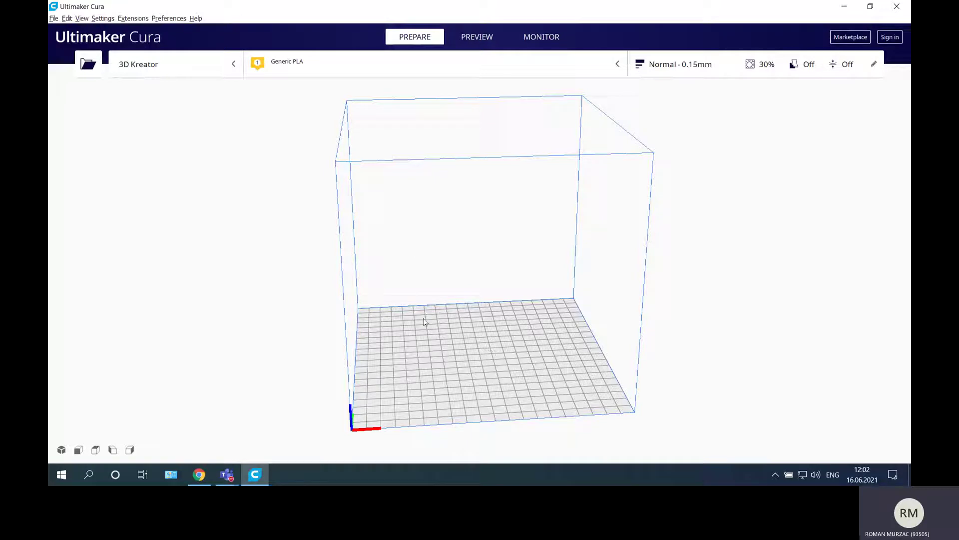
right_click_drag(448, 224, 67, 228)
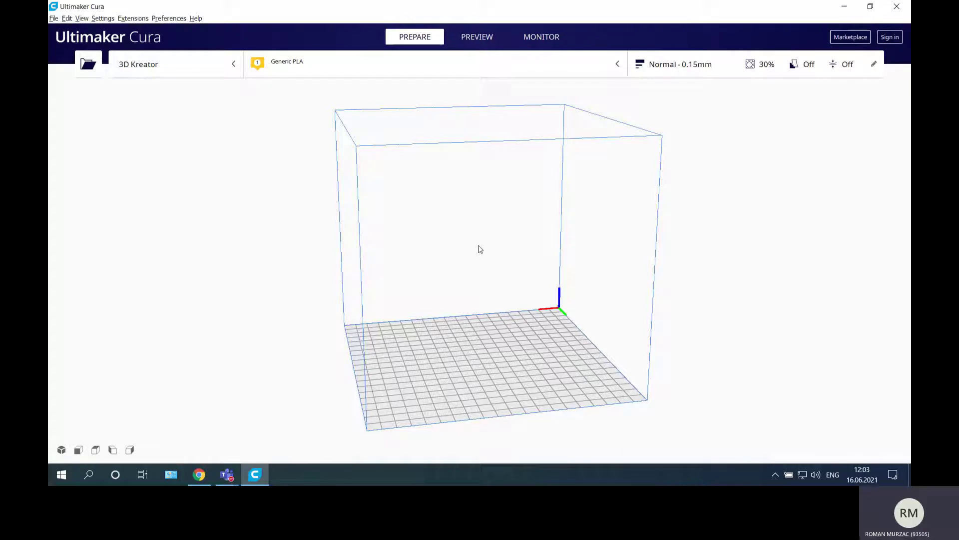
left_click(90, 66)
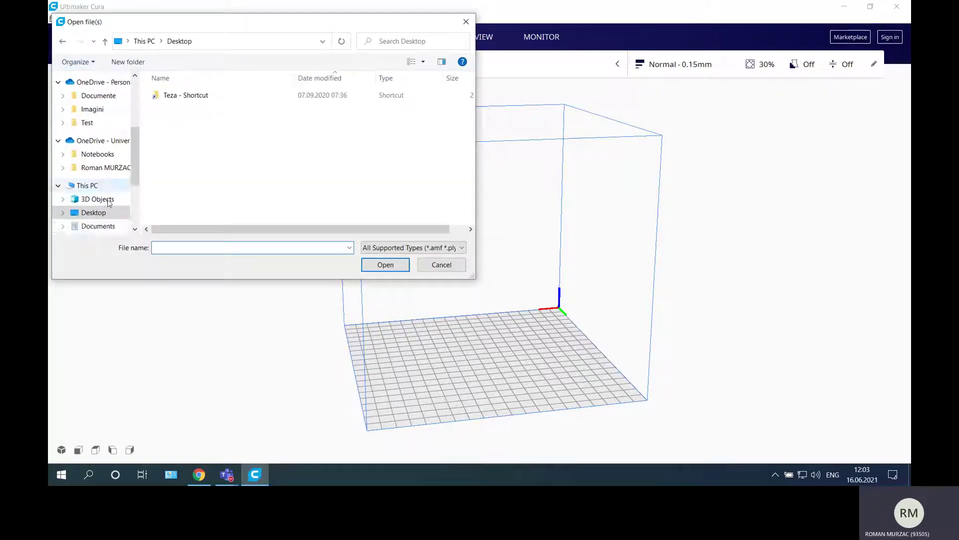
Open CFFFP_1-Creative Photo Frame from Downloads and inspect the 53.3 x 51.3 x 50.0 mm model
scroll(106, 217, "down", 1)
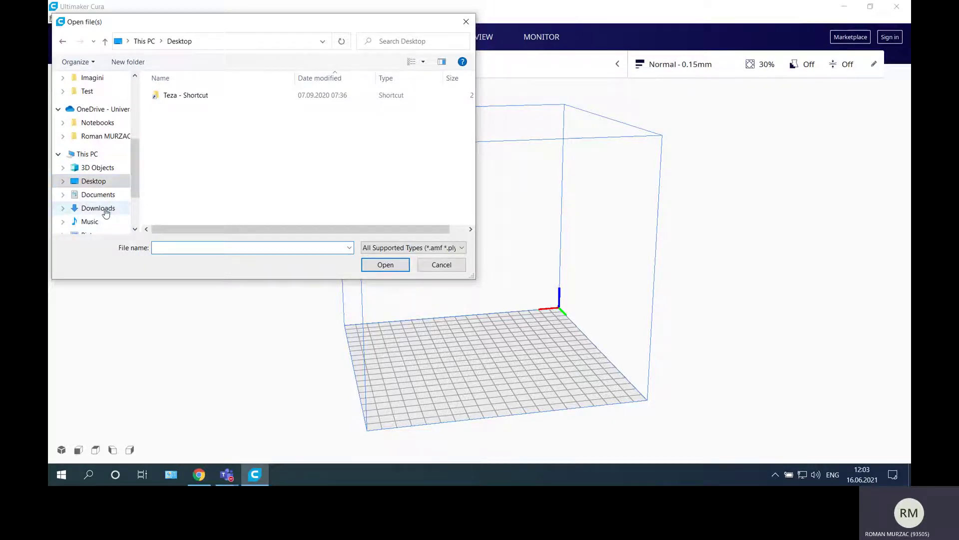
left_click(98, 208)
left_click(178, 120)
left_click(386, 265)
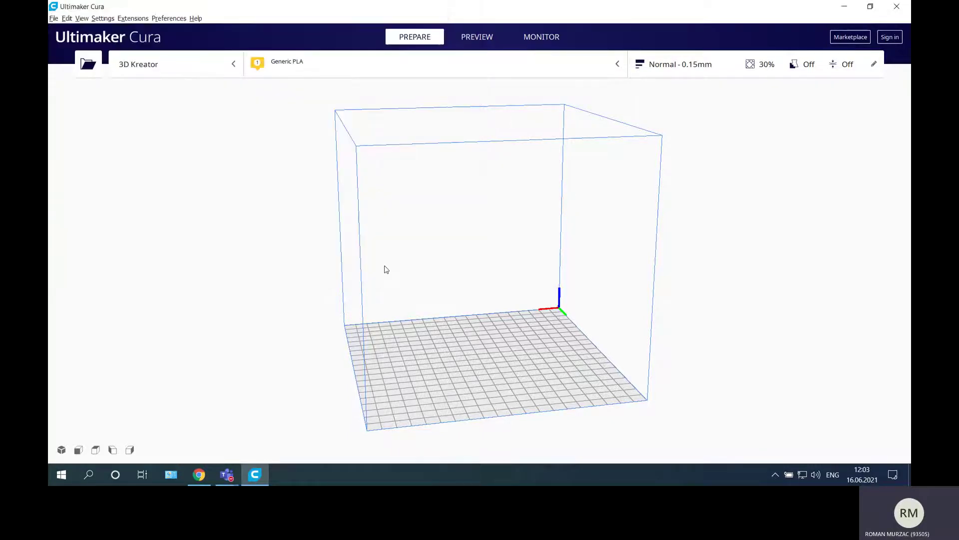
right_click_drag(493, 287, 634, 312)
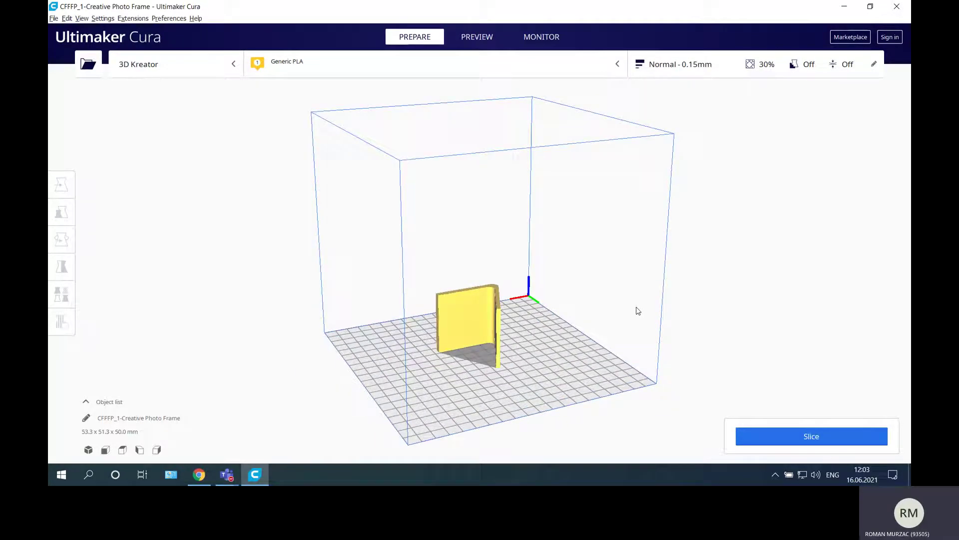
right_click_drag(748, 293, 616, 317)
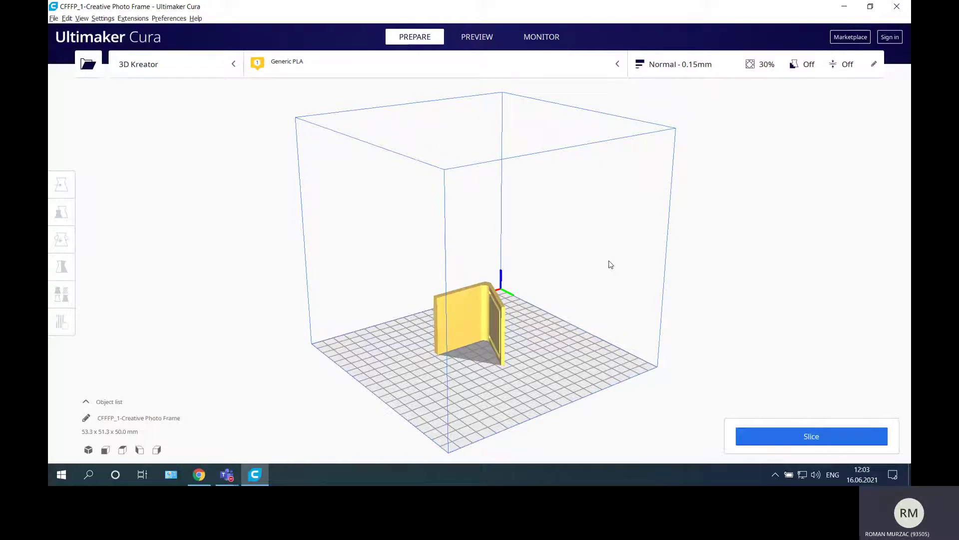
right_click_drag(627, 268, 578, 274)
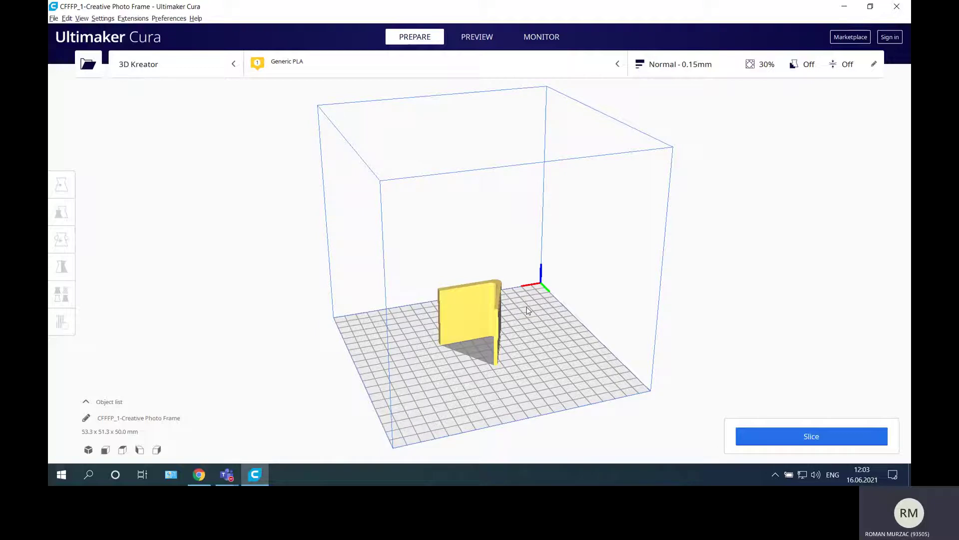
right_click_drag(558, 307, 511, 322)
left_click(511, 323)
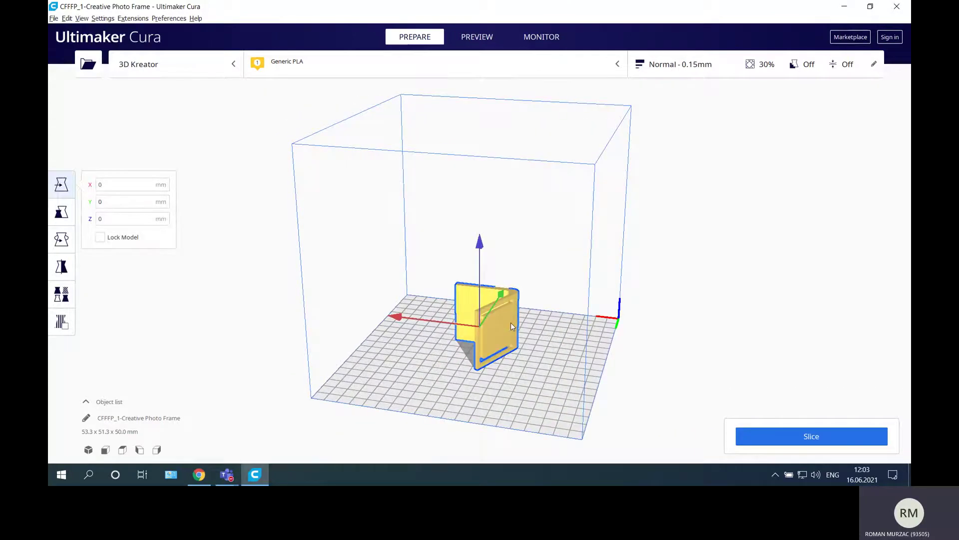
scroll(544, 319, "up", 6)
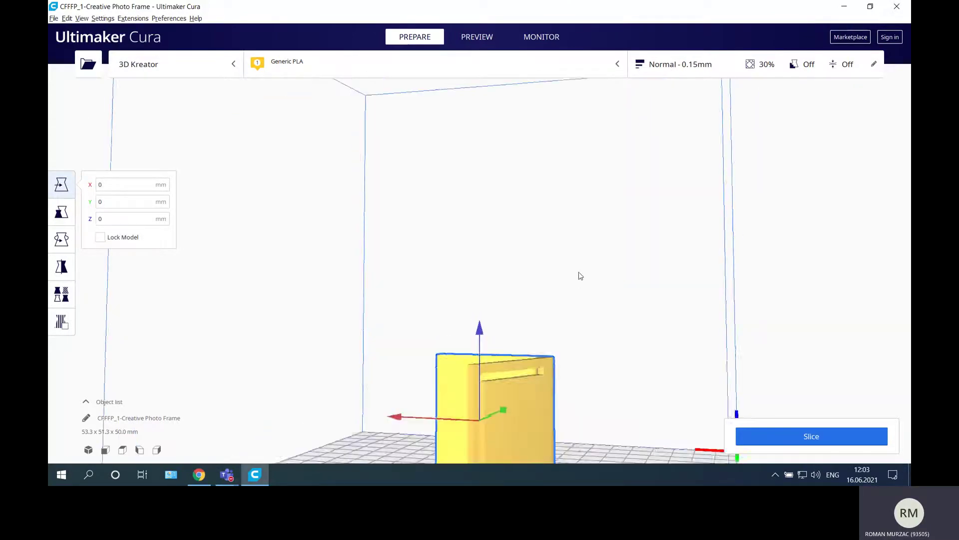
scroll(592, 305, "down", 4)
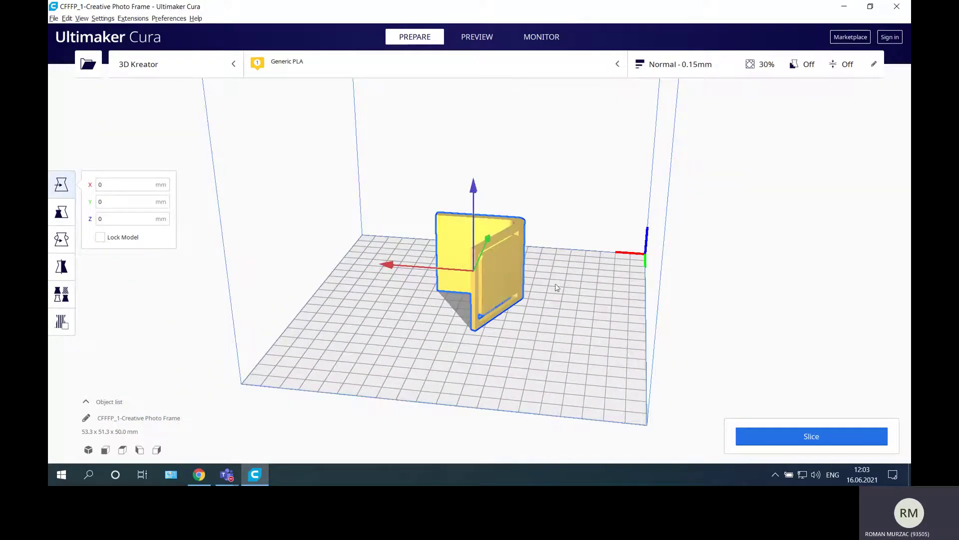
left_click(703, 241)
right_click_drag(703, 240, 563, 290)
right_click_drag(465, 193, 449, 306)
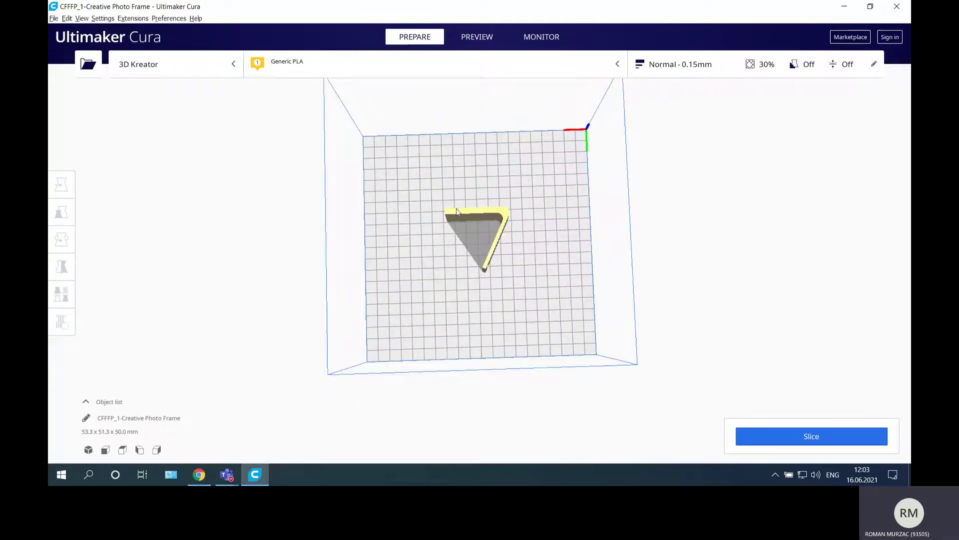
right_click_drag(503, 263, 515, 186)
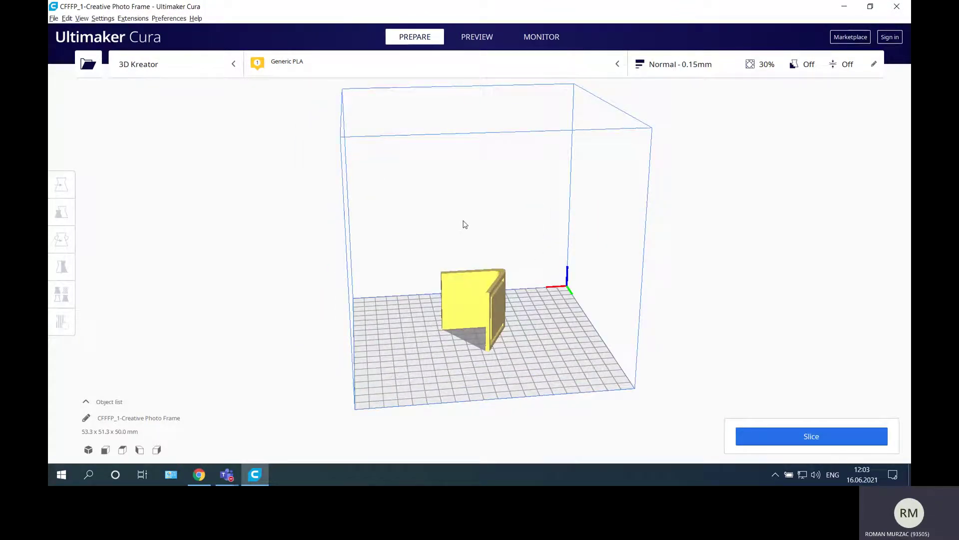
mouse_move(500, 223)
right_mouse_down()
mouse_move(484, 195)
mouse_move(490, 224)
right_mouse_up()
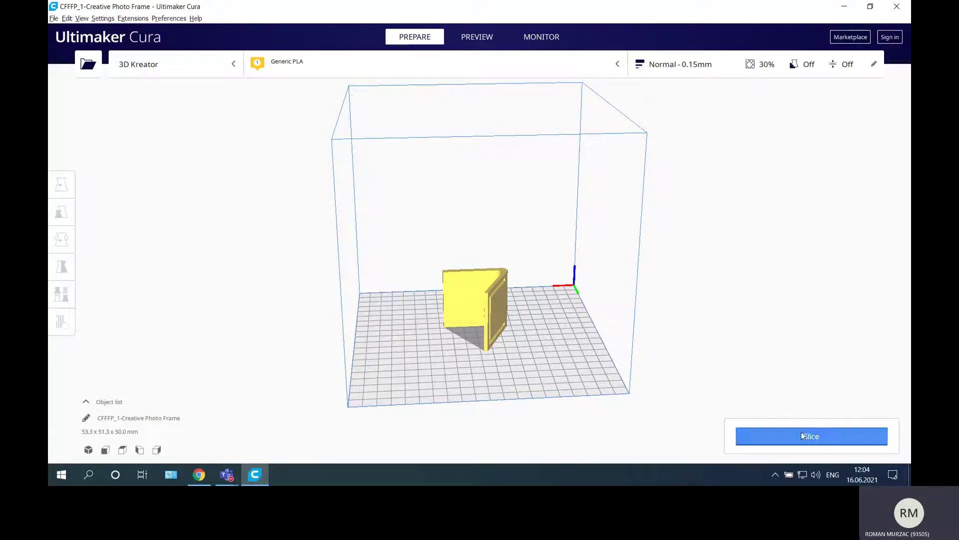
Slice the photo frame and view its layer preview from above
left_click(818, 440)
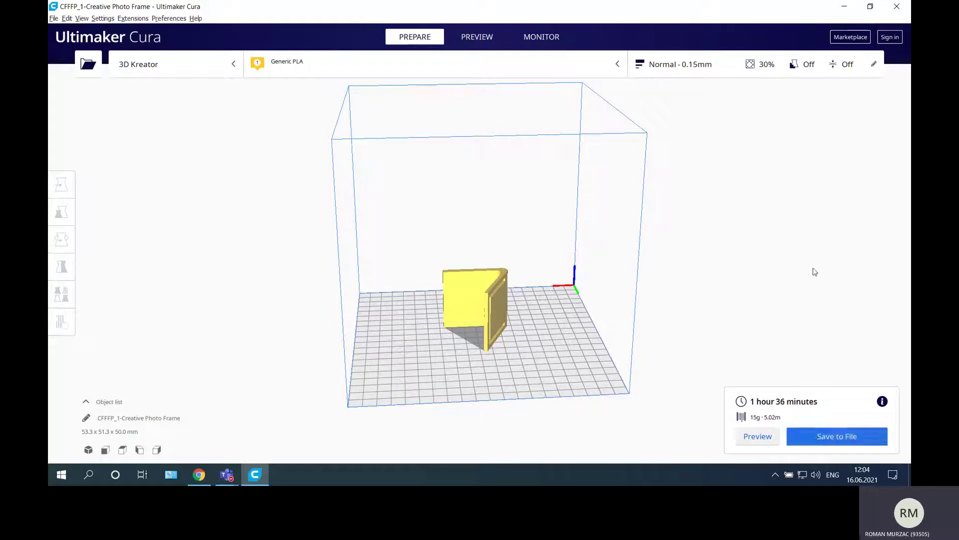
left_click(757, 436)
scroll(623, 281, "up", 5)
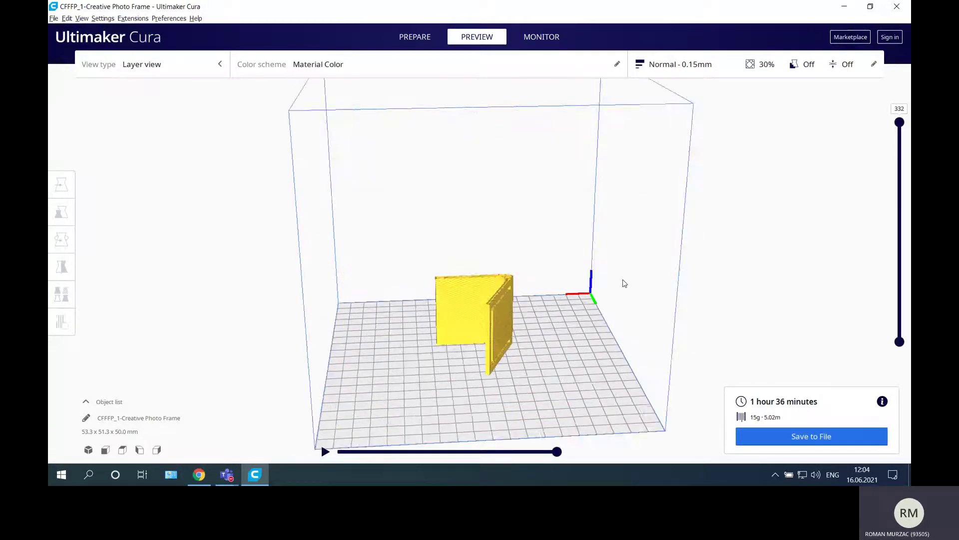
right_click_drag(591, 299, 581, 205)
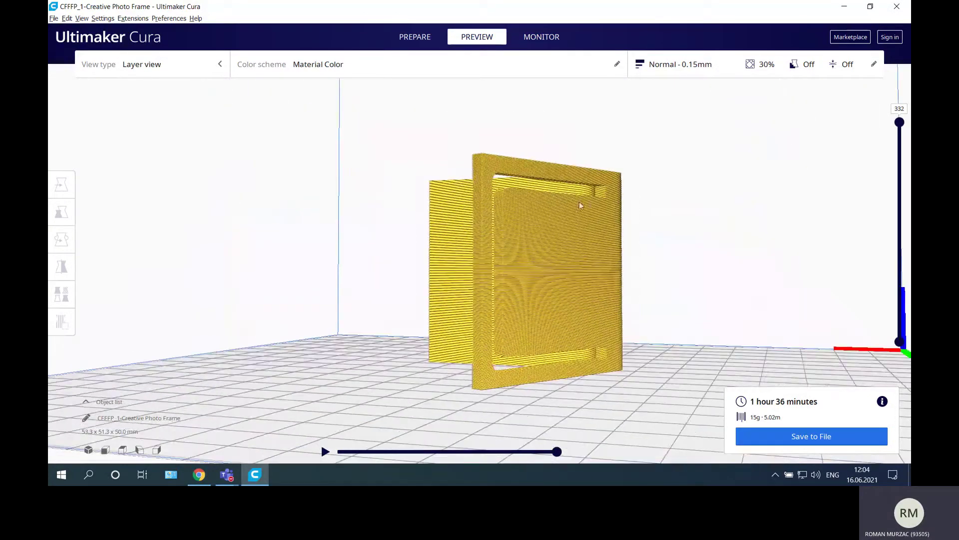
Limit the preview to layers 246 then 171, frame the model, and start the simulation
left_click_drag(901, 124, 751, 191)
right_click_drag(750, 191, 820, 230)
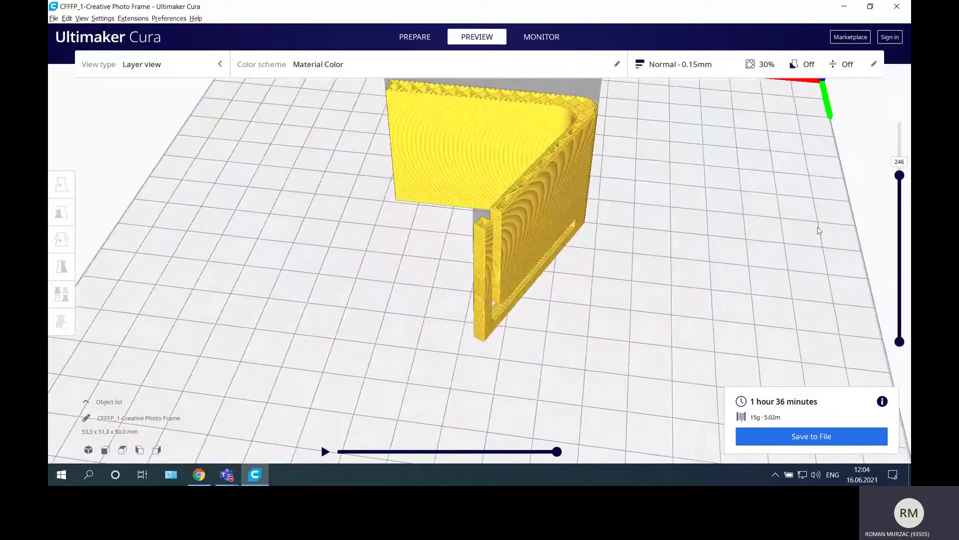
left_click_drag(901, 182, 900, 123)
scroll(575, 316, "down", 5)
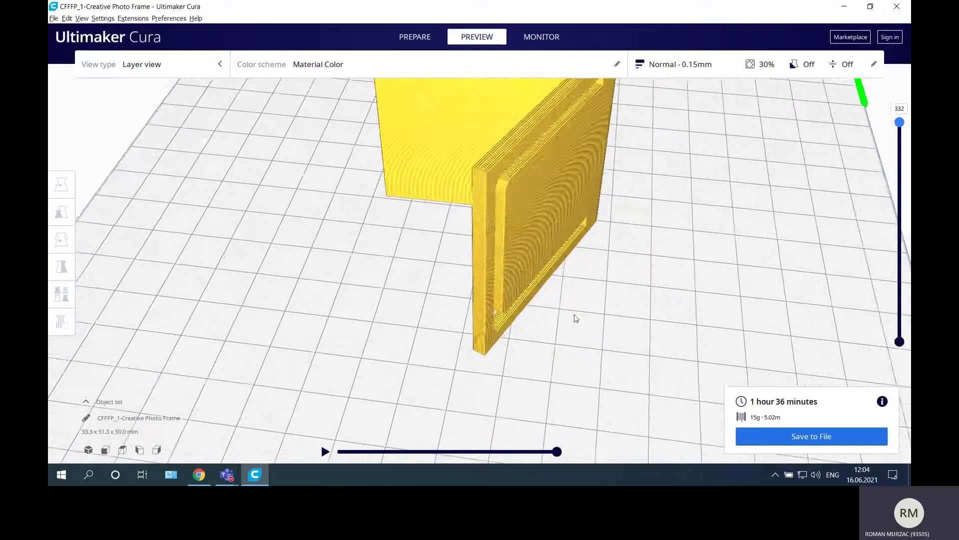
scroll(565, 320, "down", 1)
scroll(531, 118, "up", 5)
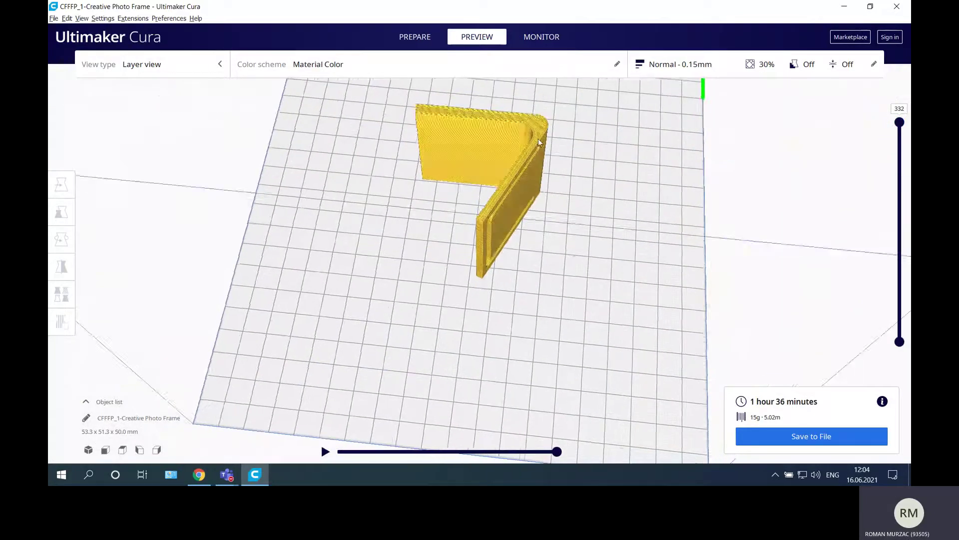
middle_click_drag(541, 119, 374, 462)
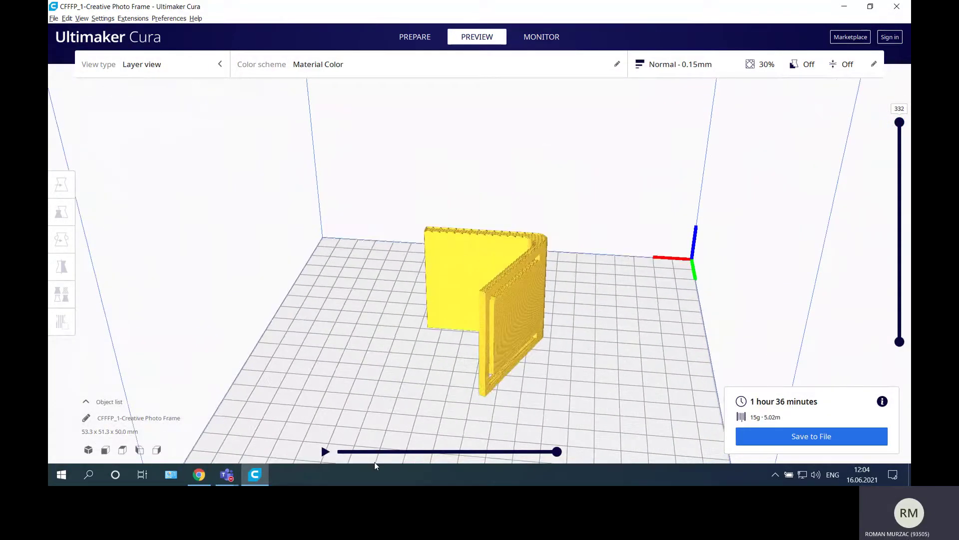
left_click(326, 451)
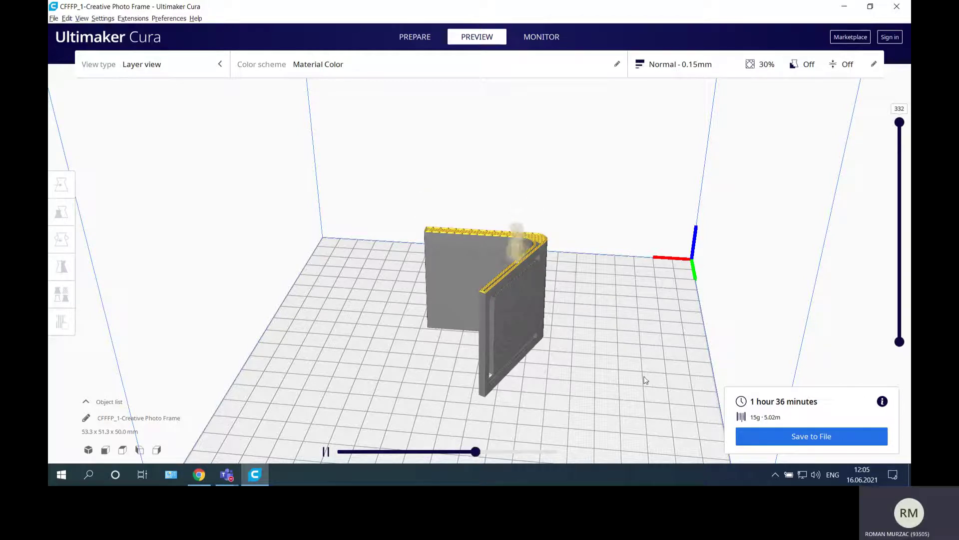
Stop the simulation and save the G-code to the Desktop as Creative Photo Frame.gcode
left_click(479, 452)
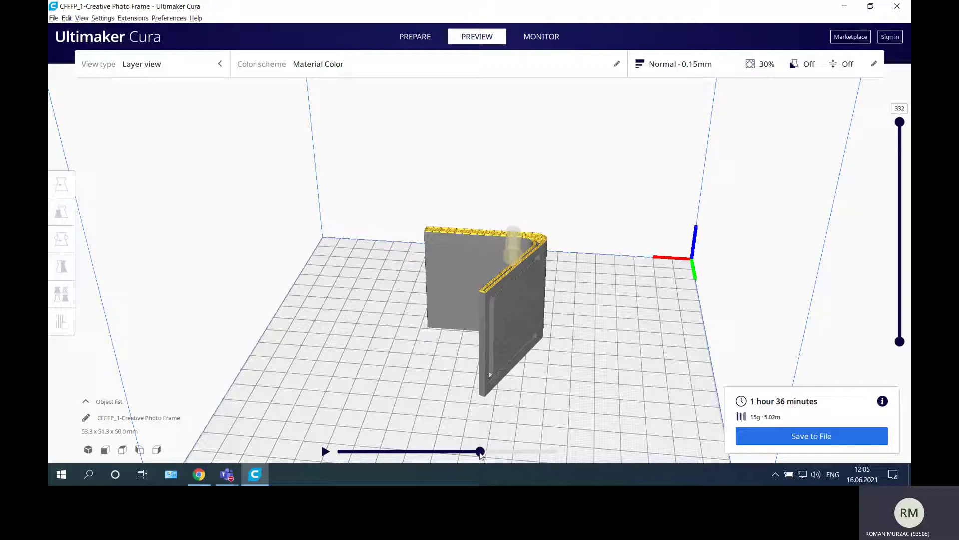
left_click_drag(479, 452, 557, 452)
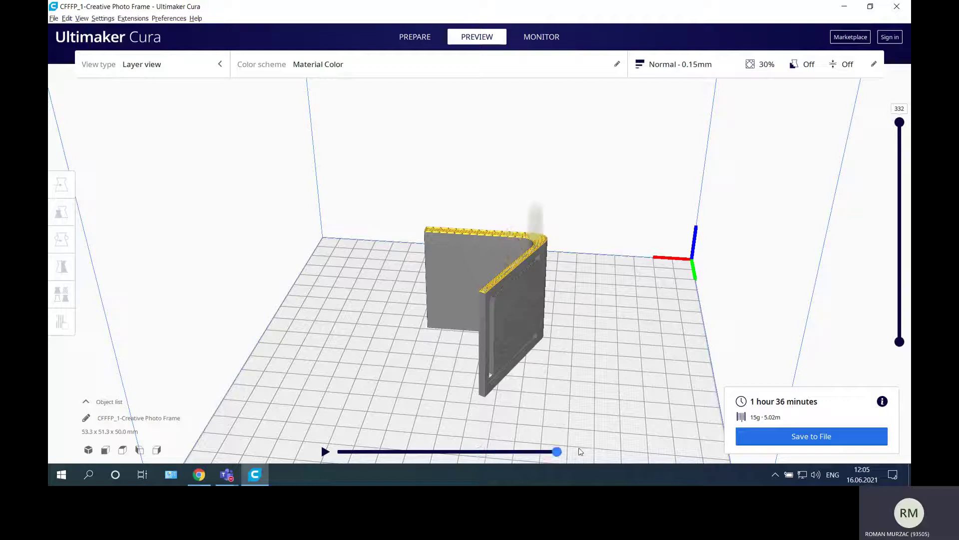
left_click(828, 437)
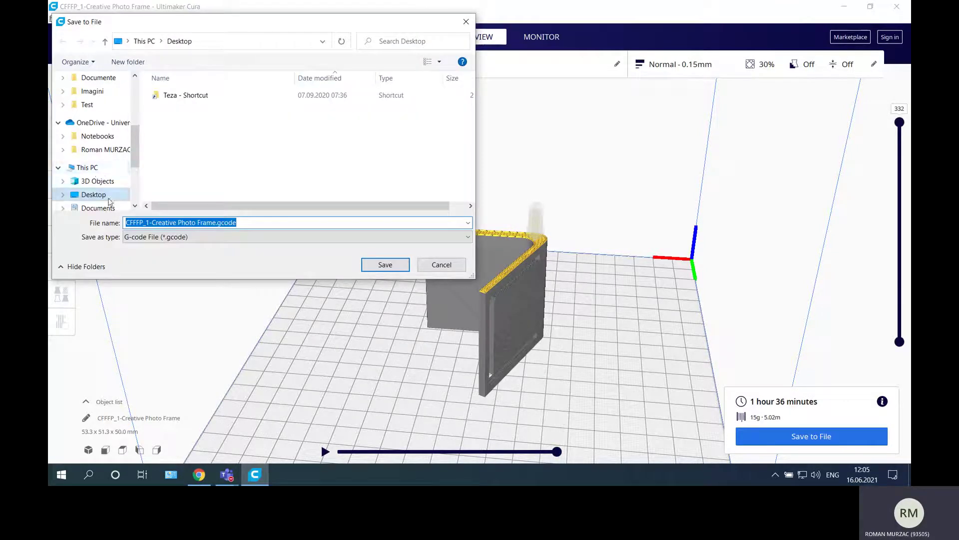
left_click(153, 222)
left_click_drag(153, 223, 95, 227)
key("BackSpace")
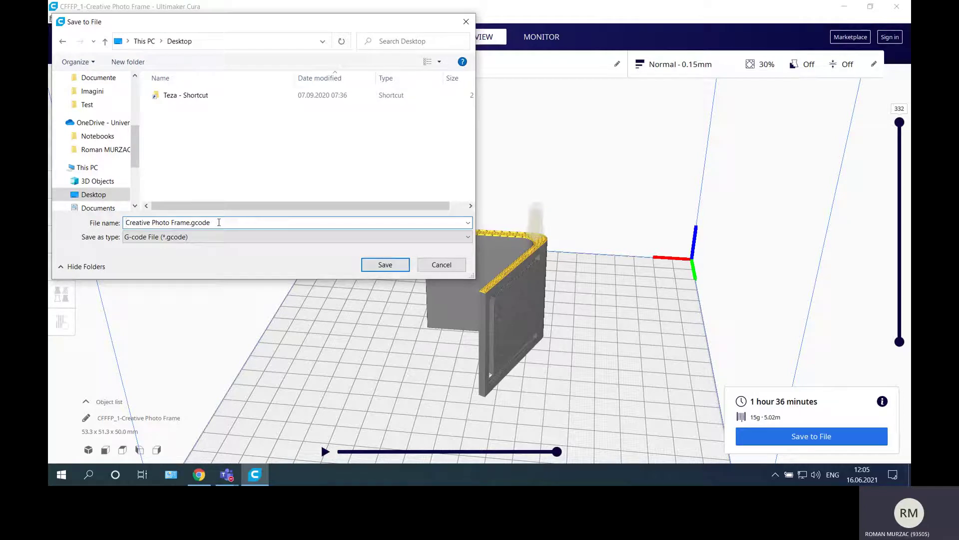
left_click(386, 265)
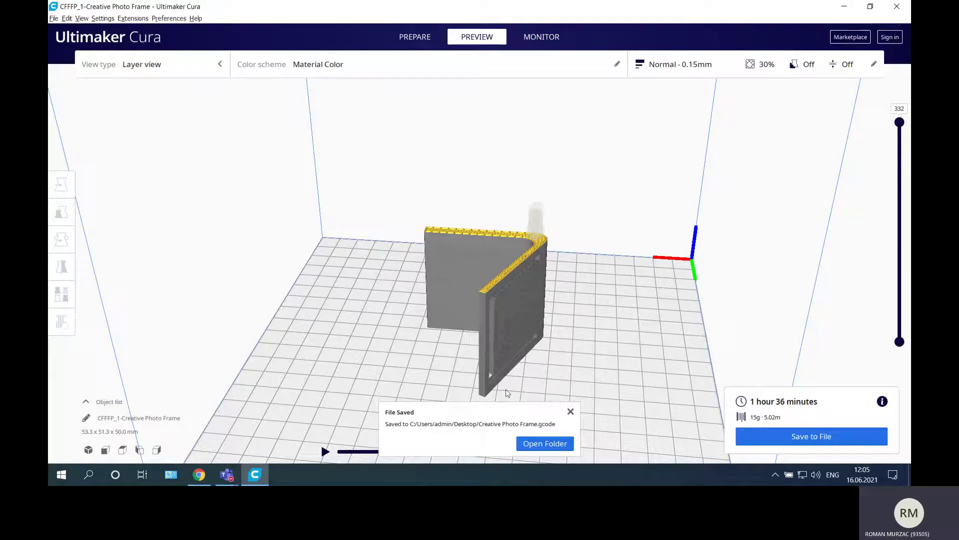
key("super+d")
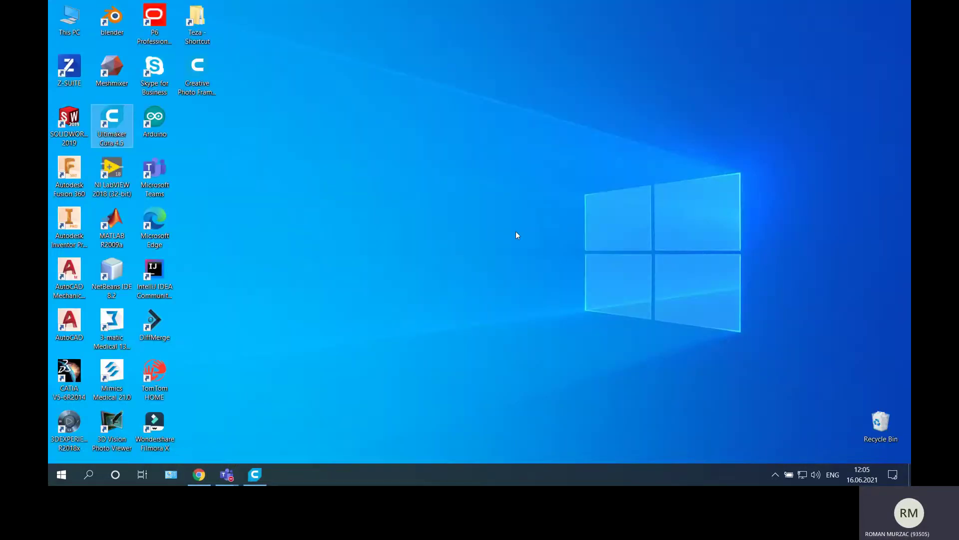
Move the gcode icon to the desktop top, launch Z-SUITE, and decline the update
left_click_drag(202, 80, 542, 30)
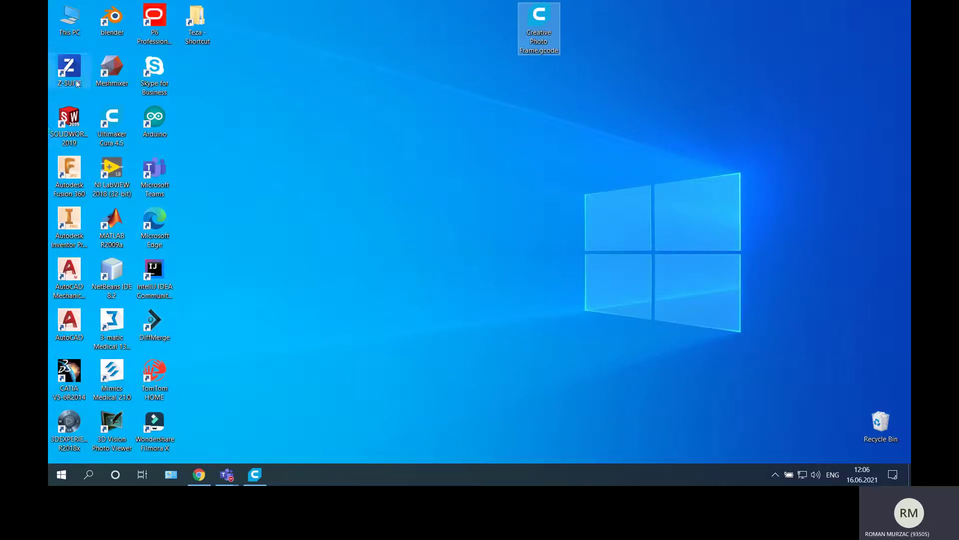
double_click(69, 67)
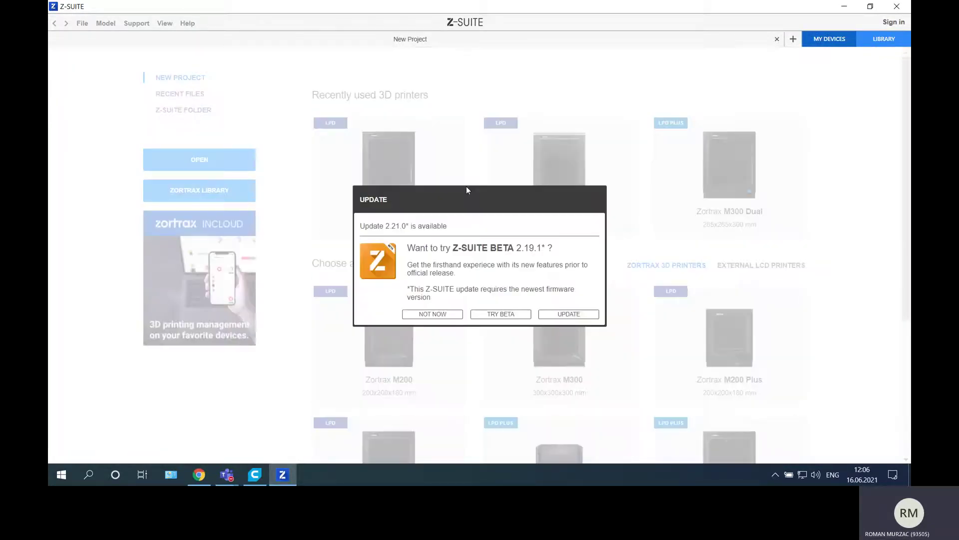
left_click(435, 315)
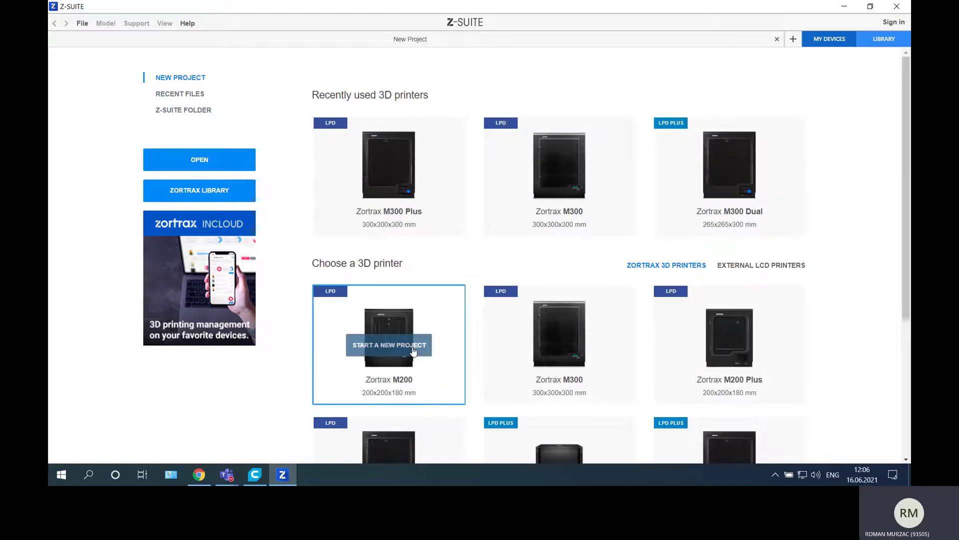
scroll(396, 268, "down", 2)
scroll(396, 269, "down", 1)
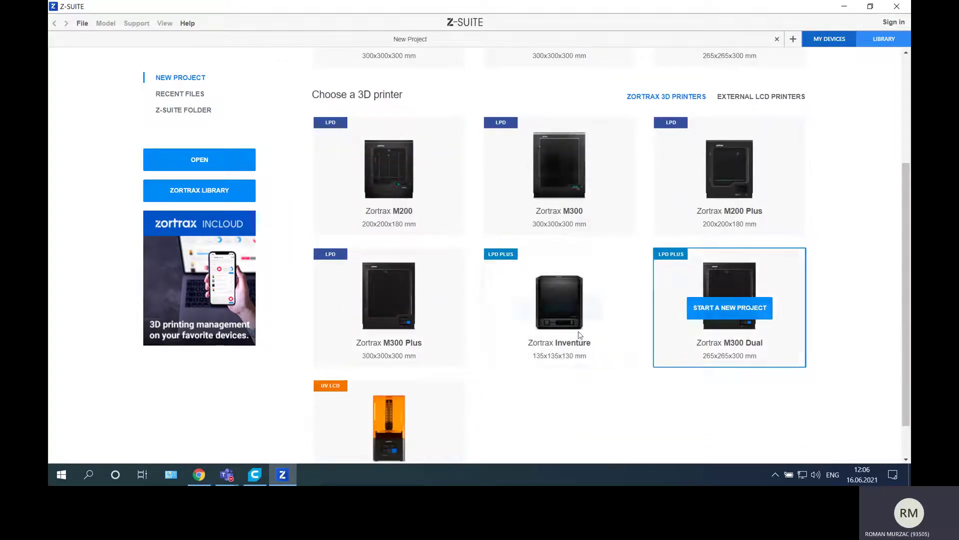
scroll(581, 299, "up", 3)
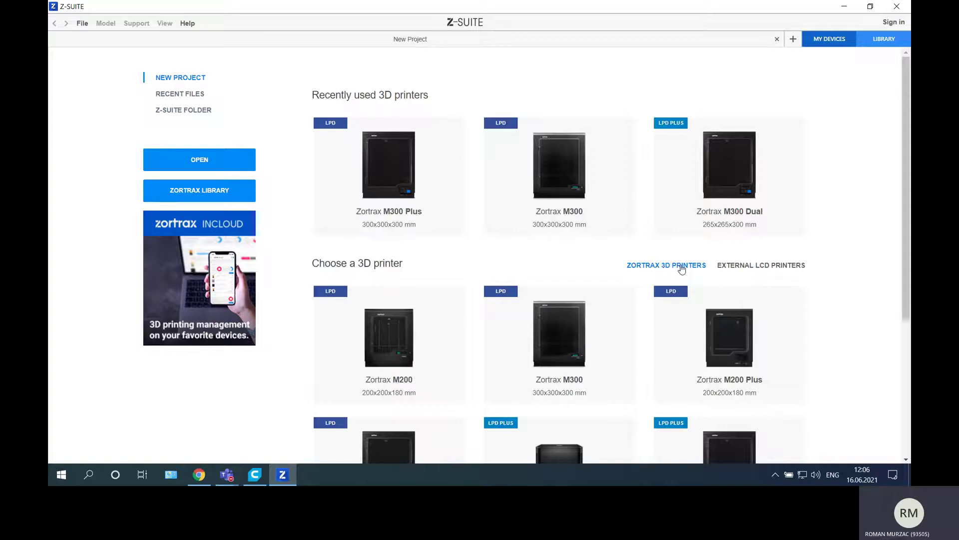
left_click(758, 266)
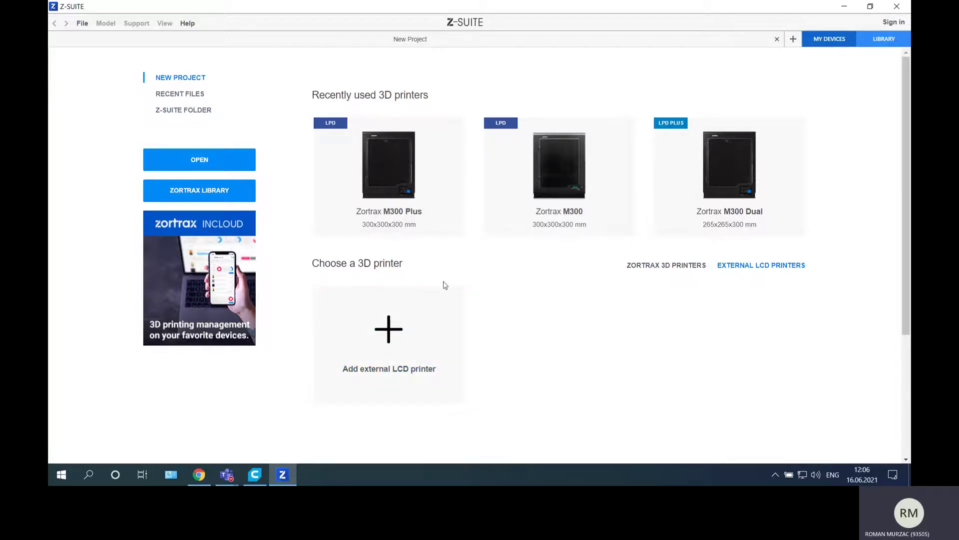
left_click(654, 266)
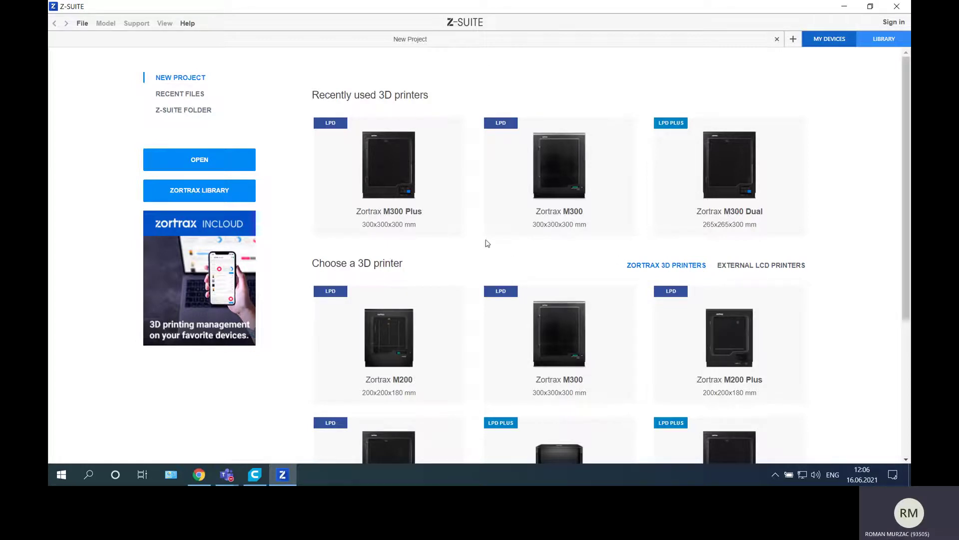
mouse_move(410, 185)
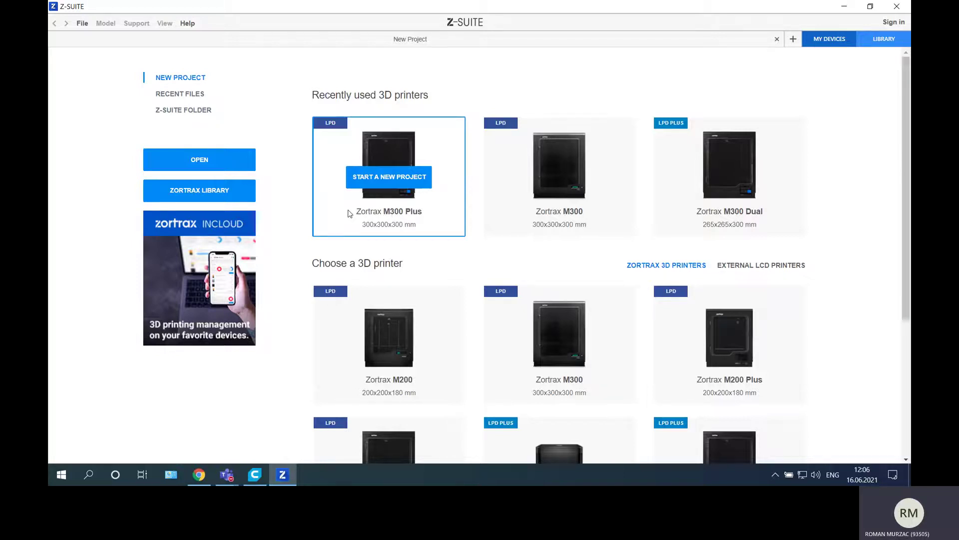
Start a Zortrax M300 Plus project and import 1-Creative Photo Frame.STL from Downloads
left_click(399, 178)
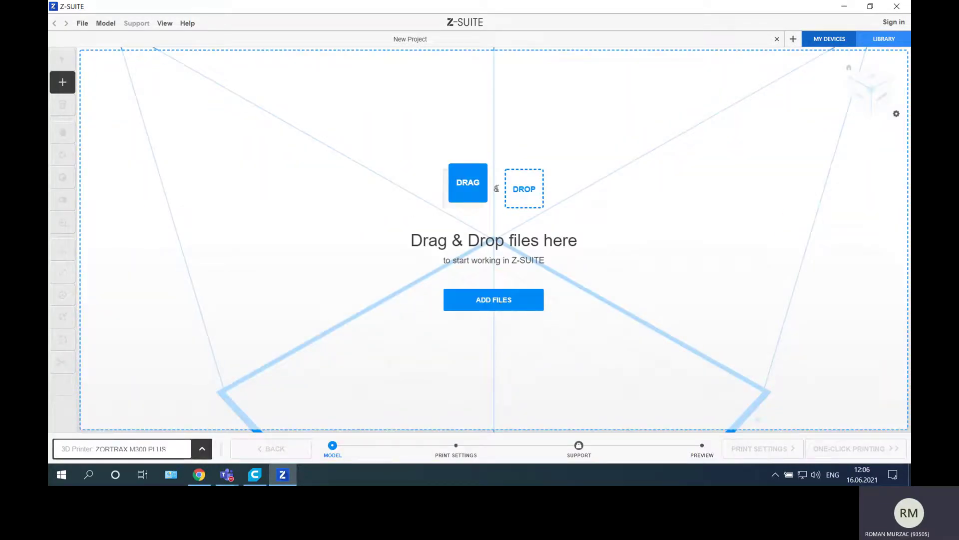
left_click(505, 303)
scroll(124, 216, "down", 1)
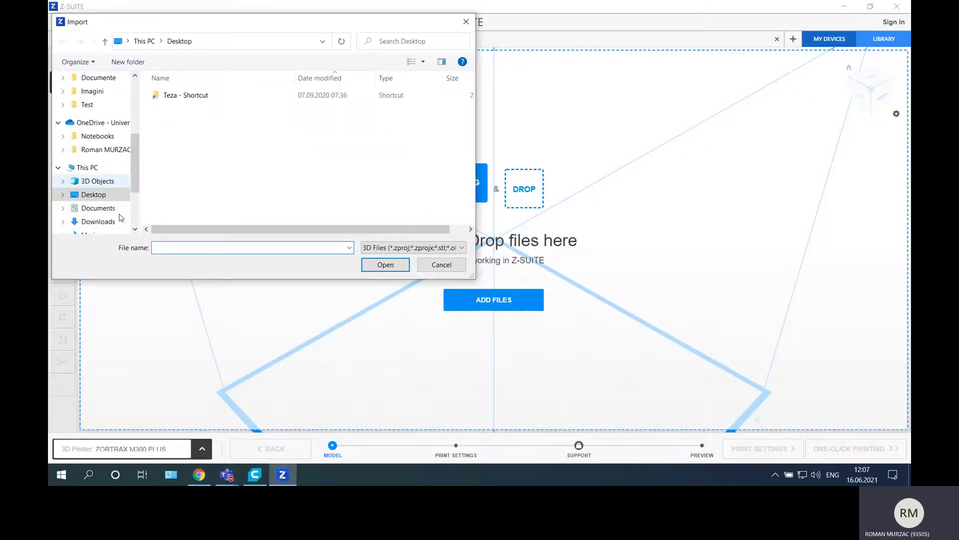
left_click(99, 221)
left_click(182, 119)
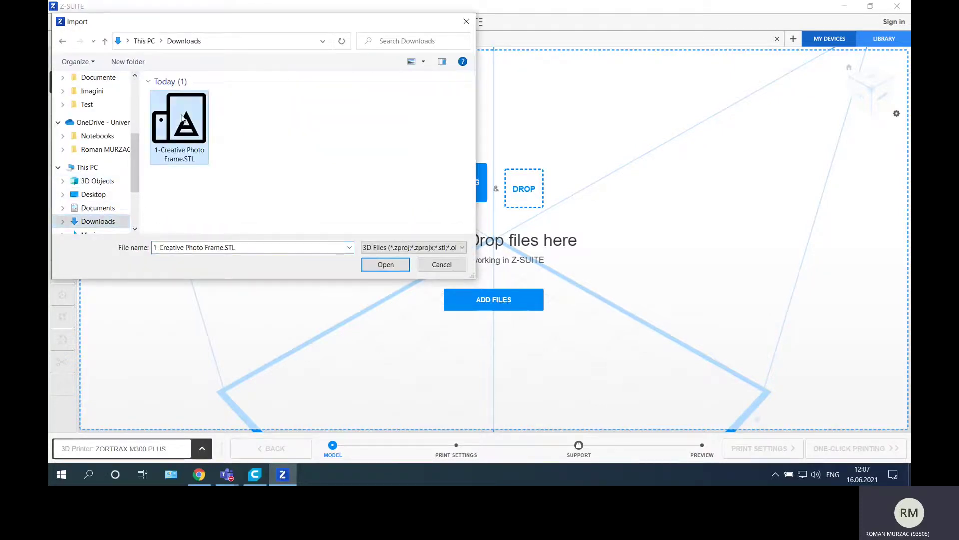
left_click(380, 266)
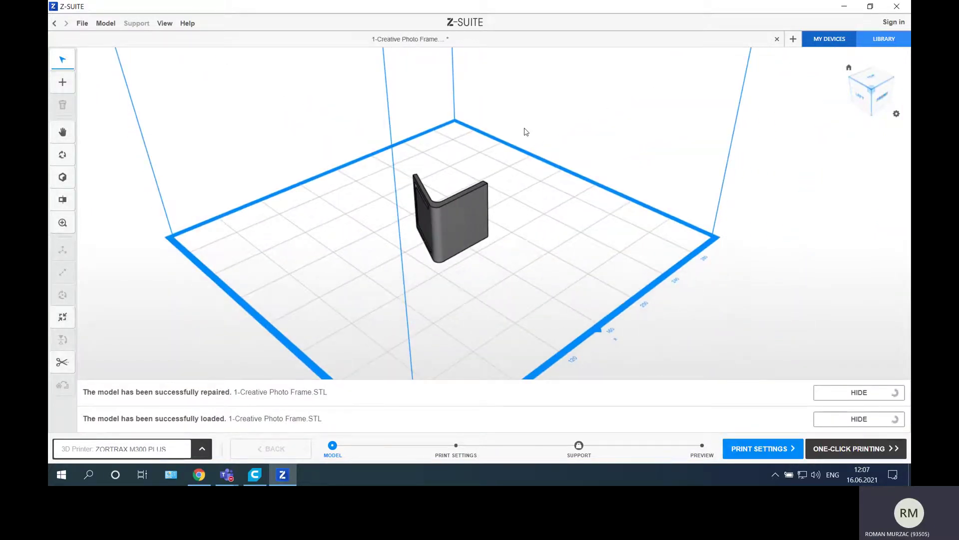
Inspect the placed frame and advance to print settings: Z-HIPS, 0.19 mm layers, 30% infill
right_click_drag(447, 152, 286, 137)
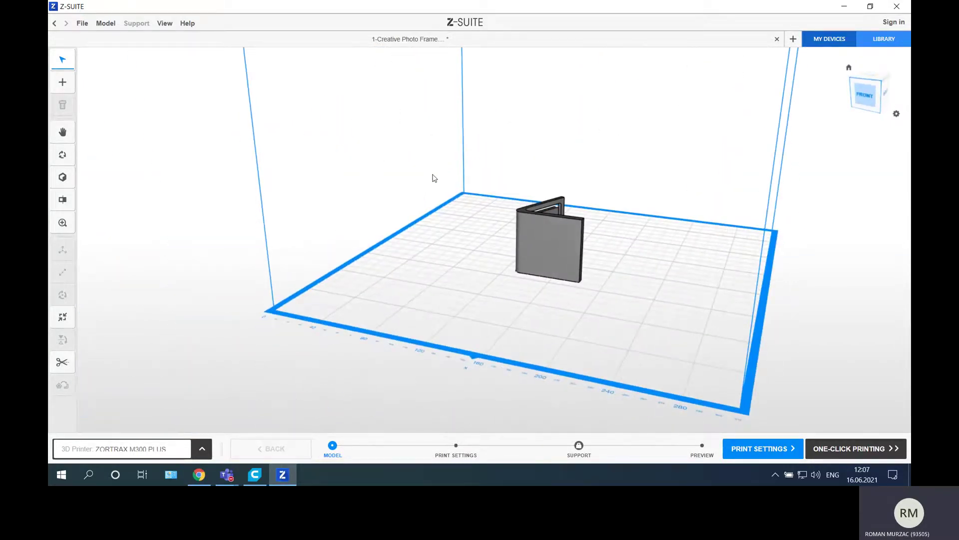
scroll(553, 188, "up", 2)
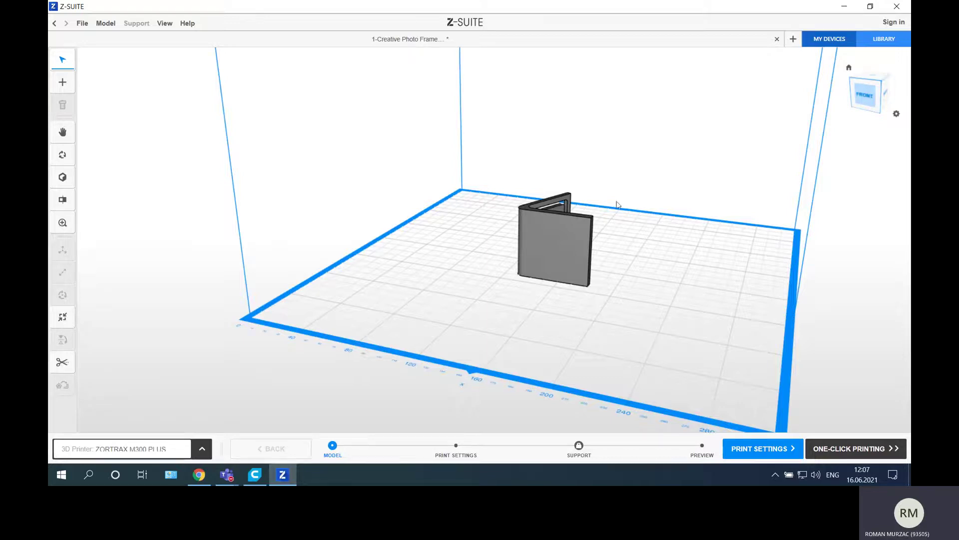
left_click(760, 448)
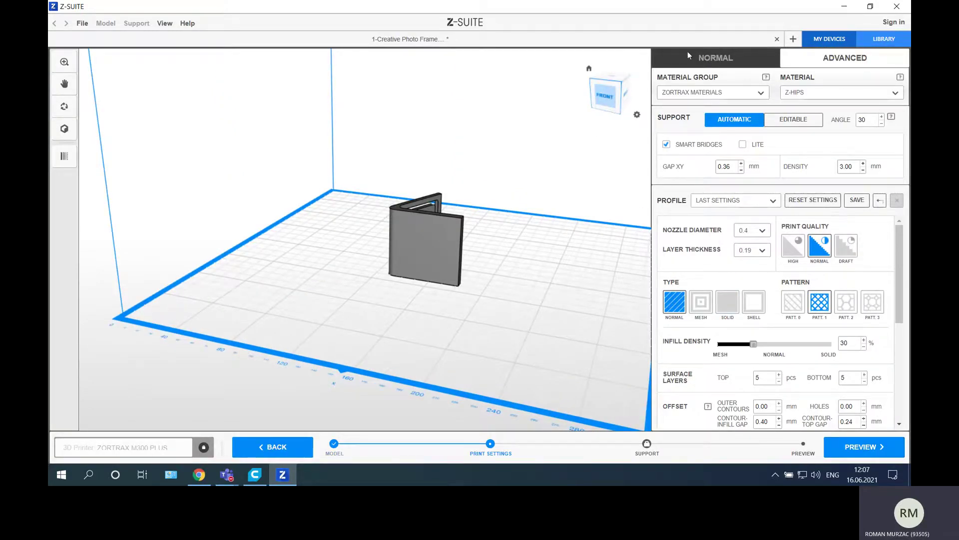
Slice the frame via PREVIEW, estimating 2h 29m and 9.37 m (23 g) of Z-HIPS
left_click(874, 455)
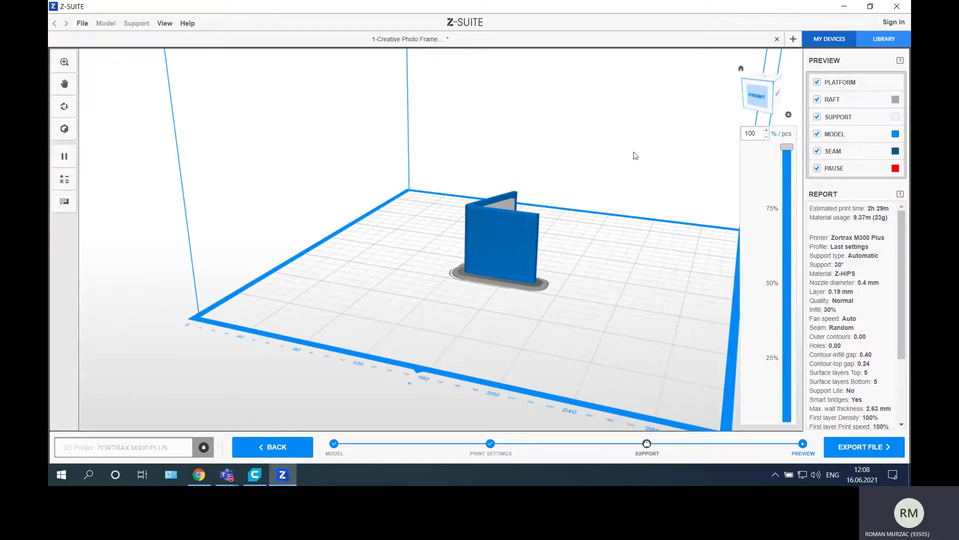
Orbit the sliced preview and toggle the support structure off and on several times
scroll(557, 189, "up", 2)
right_click_drag(583, 203, 274, 206)
scroll(564, 272, "up", 3)
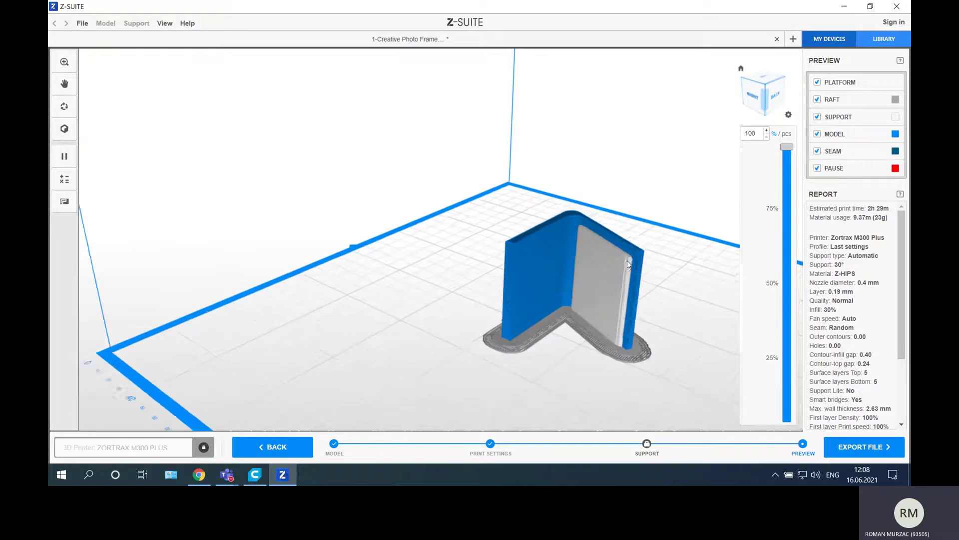
left_click(897, 118)
left_click(897, 119)
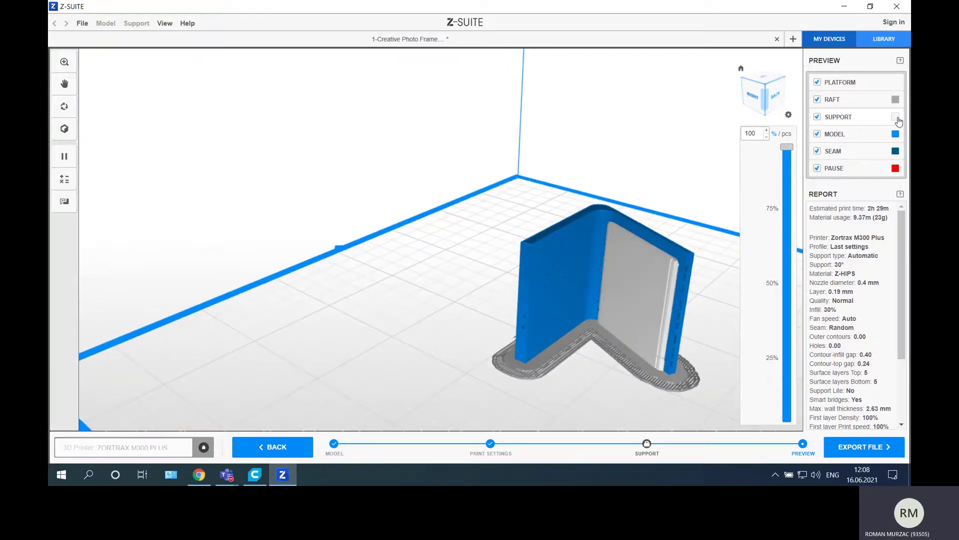
left_click(897, 118)
left_click(897, 119)
left_click(820, 119)
left_click(817, 118)
Scrub the layer slider to about 72%, 36% and 84%, then show all layers
right_click_drag(625, 179, 525, 154)
left_click_drag(787, 150, 784, 267)
scroll(453, 236, "up", 5)
right_click_drag(510, 157, 494, 189)
left_click_drag(787, 266, 782, 324)
left_click_drag(780, 363, 785, 179)
left_click_drag(784, 118, 785, 97)
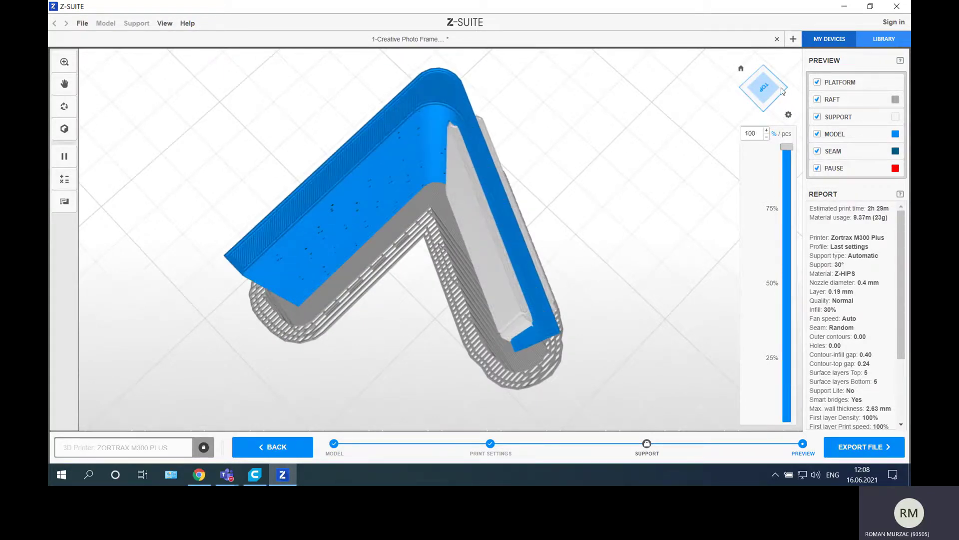
View the model from a low side angle and bring up the export file options
scroll(542, 210, "down", 3)
right_click_drag(595, 160, 334, 235)
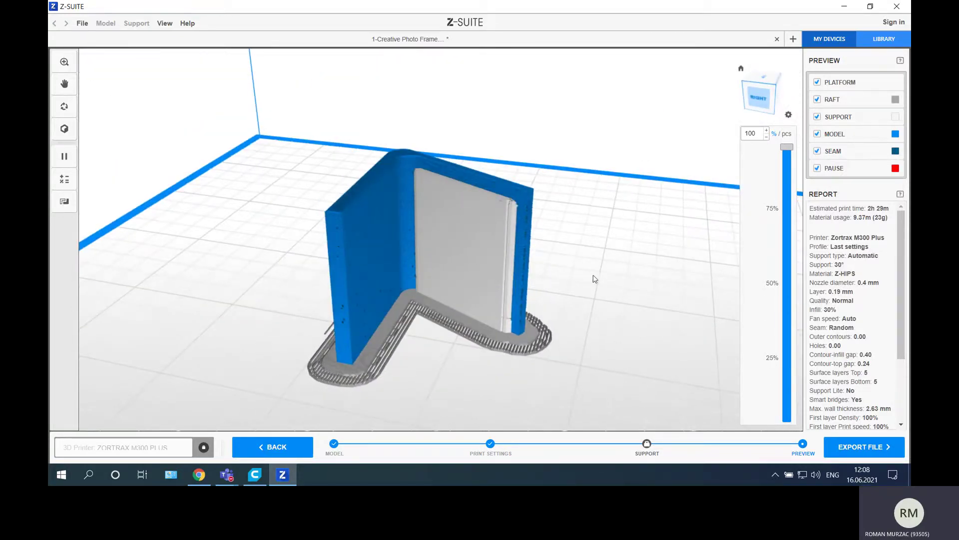
left_click(862, 447)
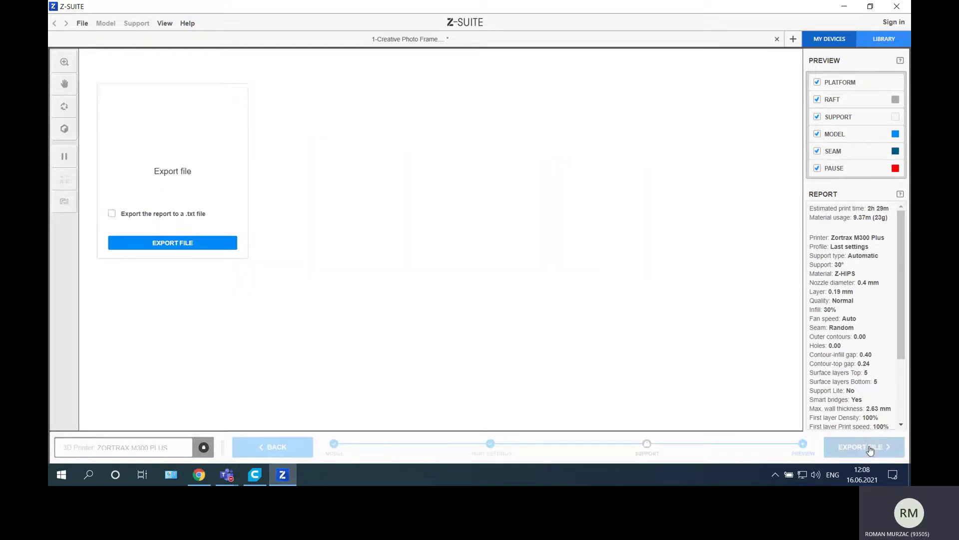
Export the sliced frame to Downloads as 'Creative Photo Frame.zcodex2', dropping the '1-' prefix, then show the desktop
left_click(178, 288)
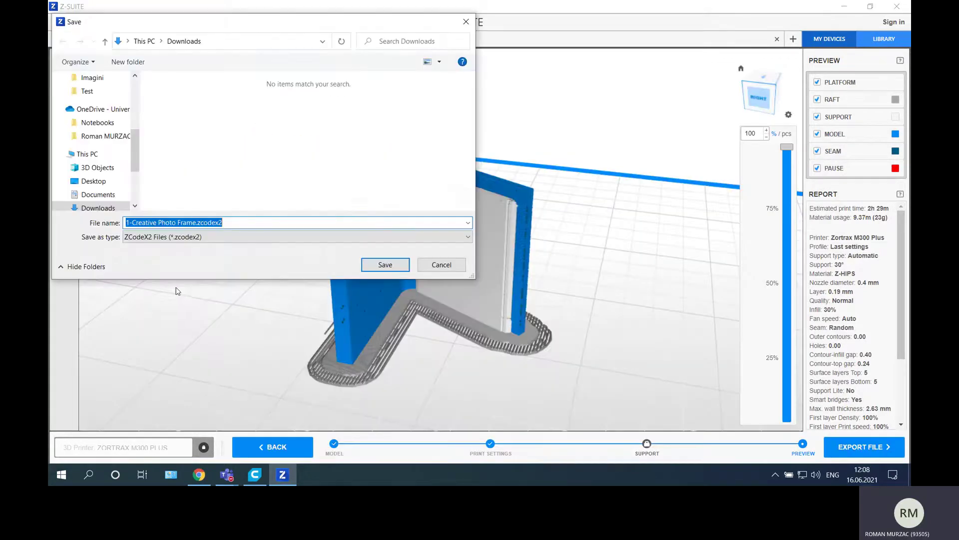
left_click(153, 222)
left_click_drag(132, 223, 125, 222)
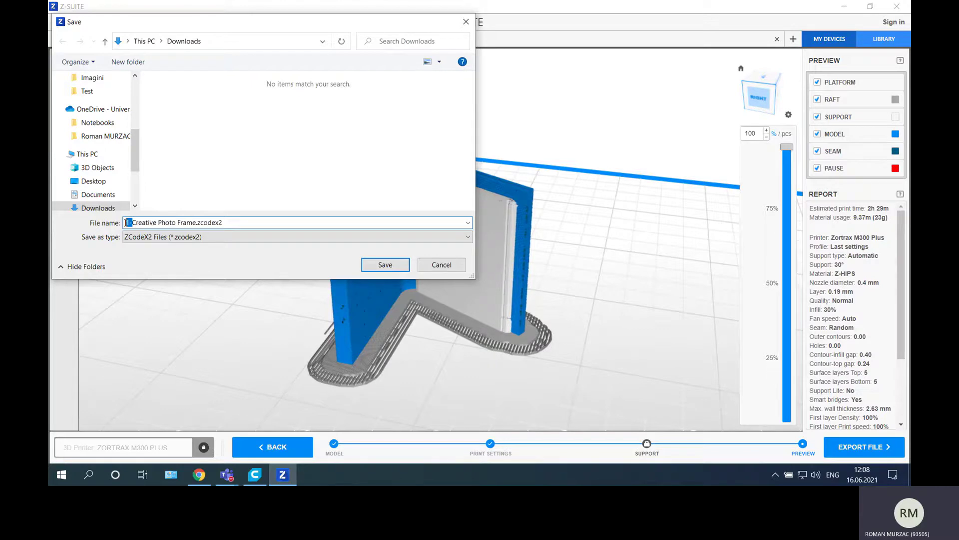
key("BackSpace")
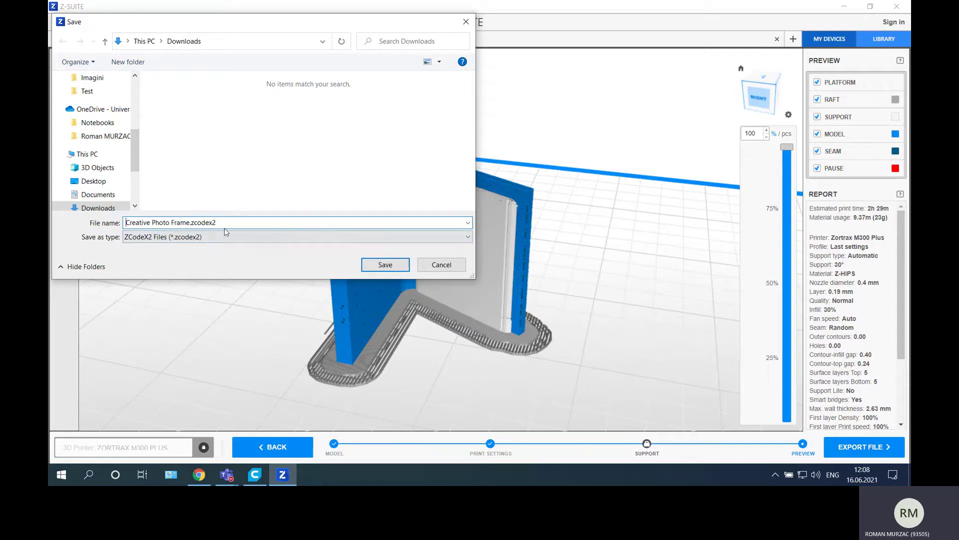
left_click(385, 265)
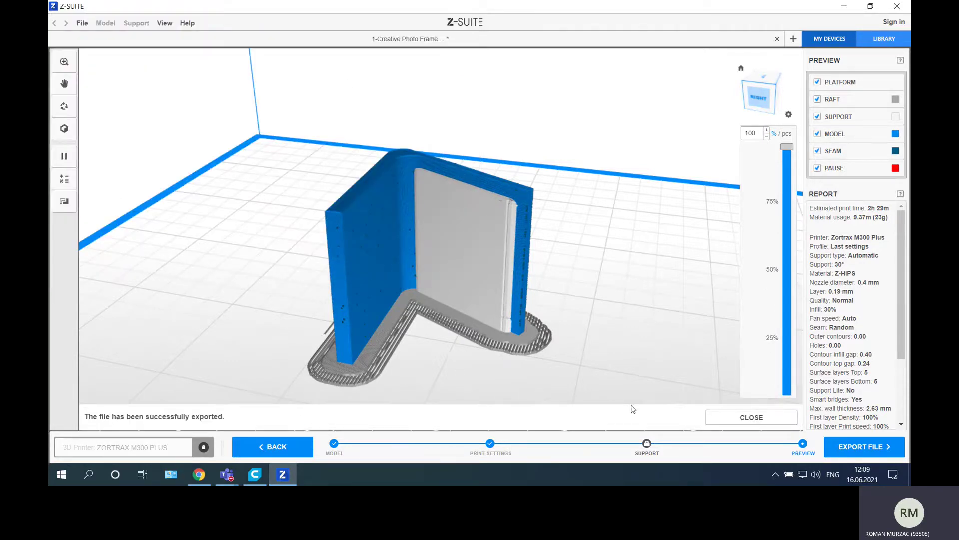
key("super+d")
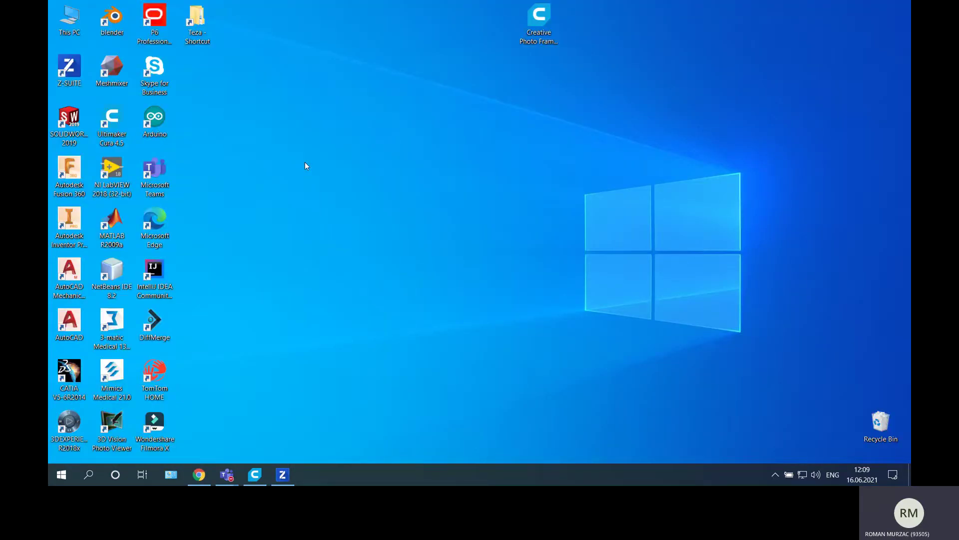
Export 'Creative Photo Frame.zcodex2' again to the Desktop without the '1-' prefix, then show the desktop
left_click(289, 483)
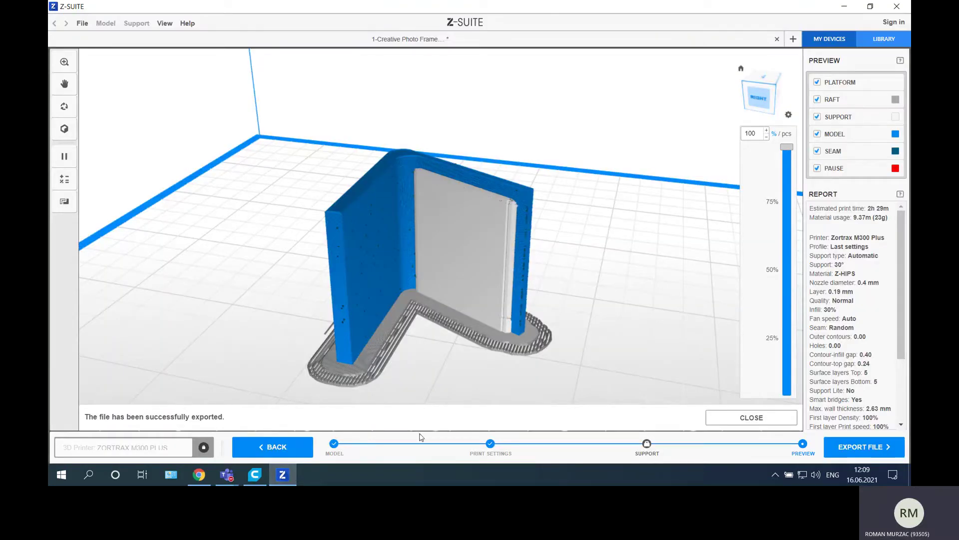
left_click(855, 446)
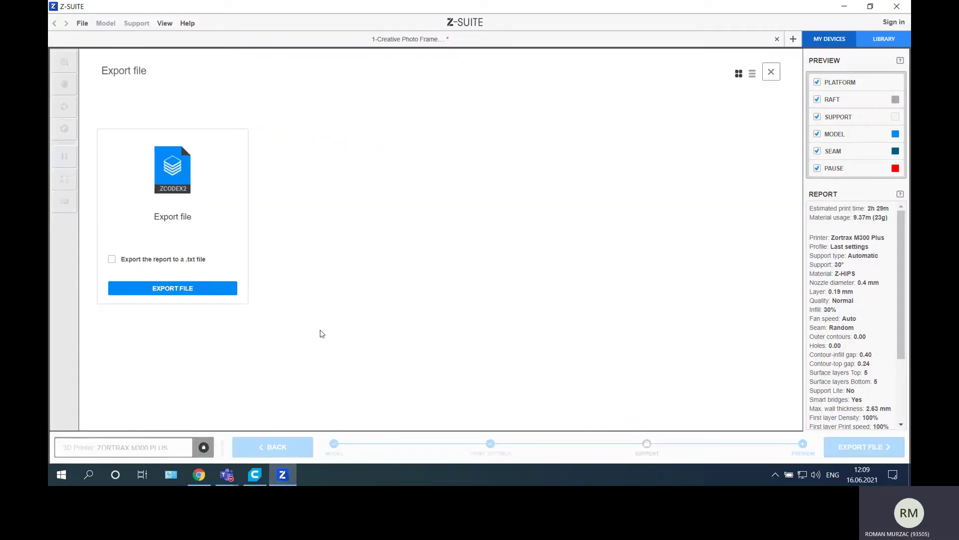
left_click(201, 289)
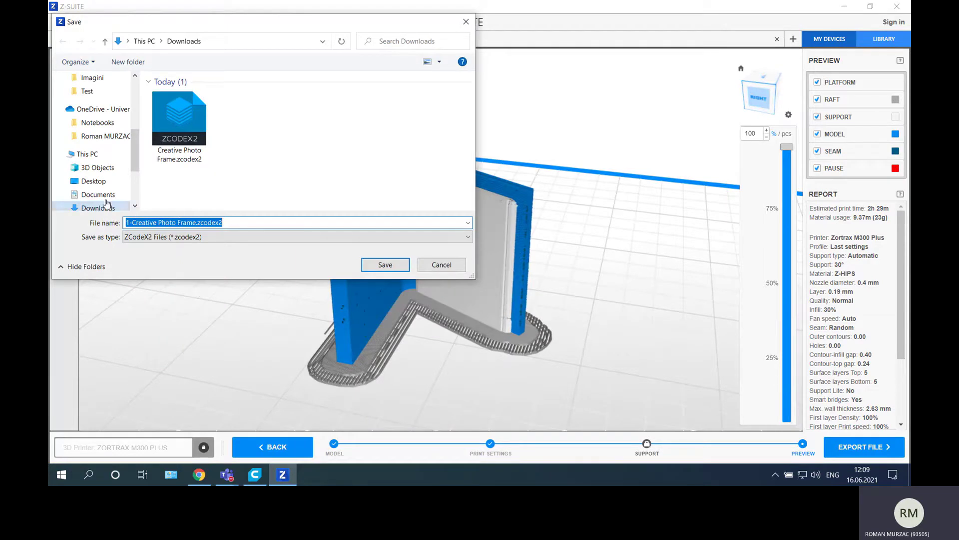
left_click(97, 182)
left_click(198, 223)
key("ctrl+a")
key("Home")
key("Delete")
key("Delete")
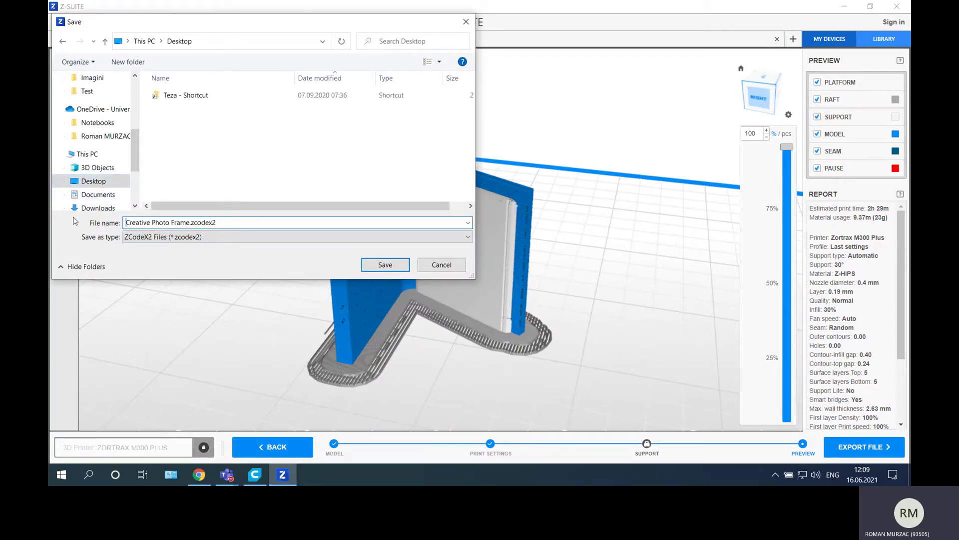
left_click(384, 265)
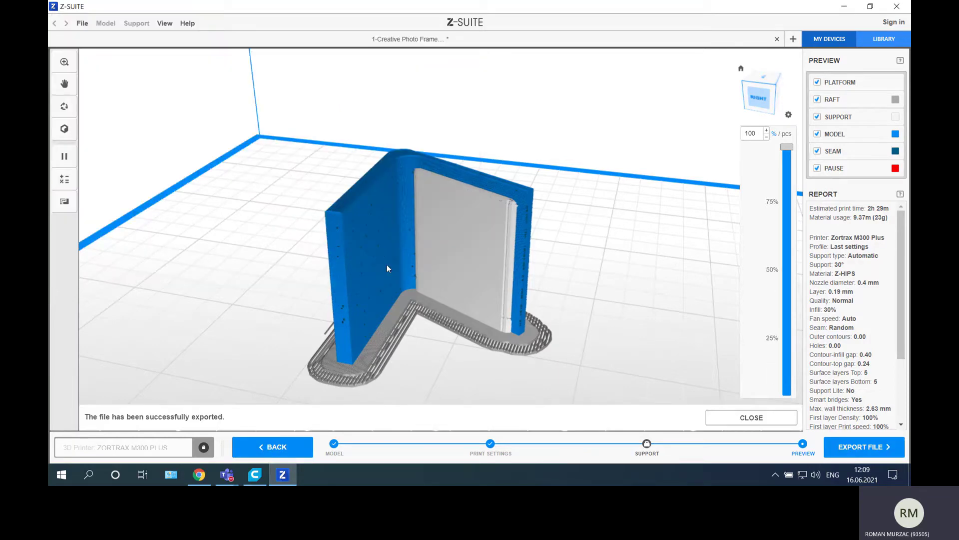
key("super+d")
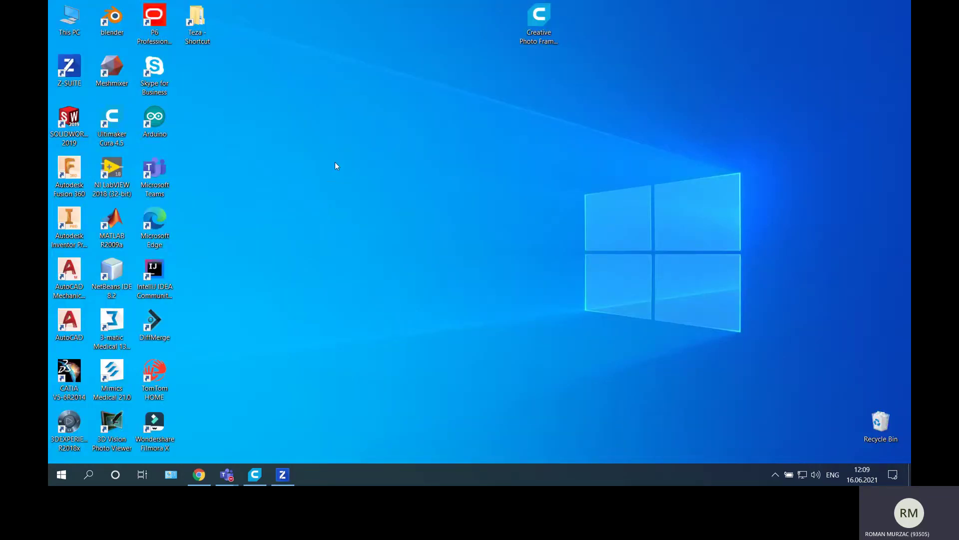
Move the zcodex2 icon beside Creative Photo Frame.gcode and select both files together
left_click_drag(211, 80, 274, 98)
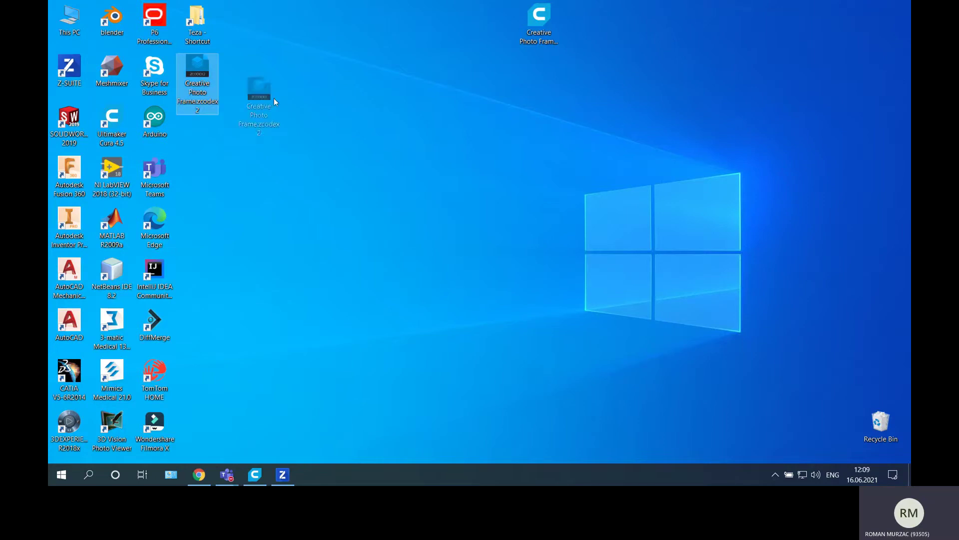
left_click_drag(589, 29, 590, 30)
left_click(537, 31)
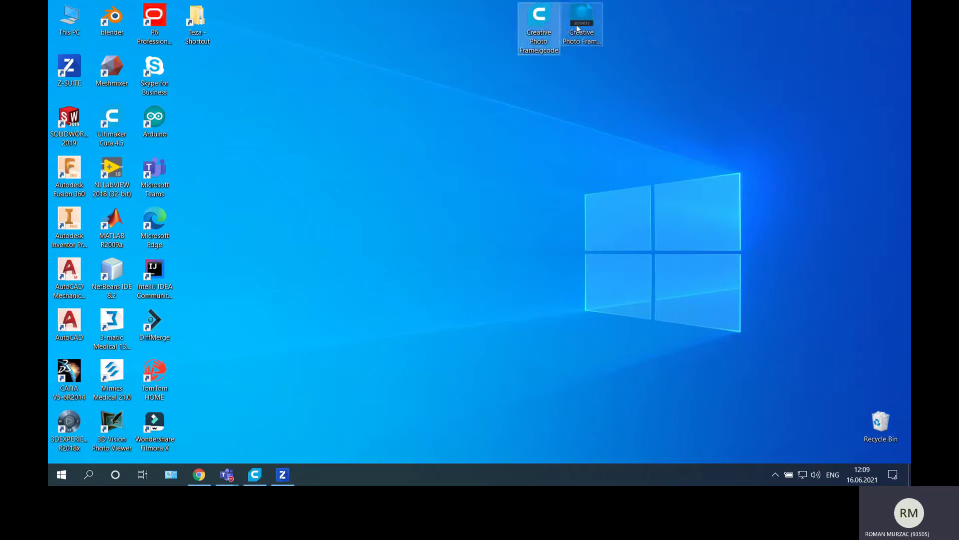
left_click(582, 32)
left_click(532, 44, "ctrl")
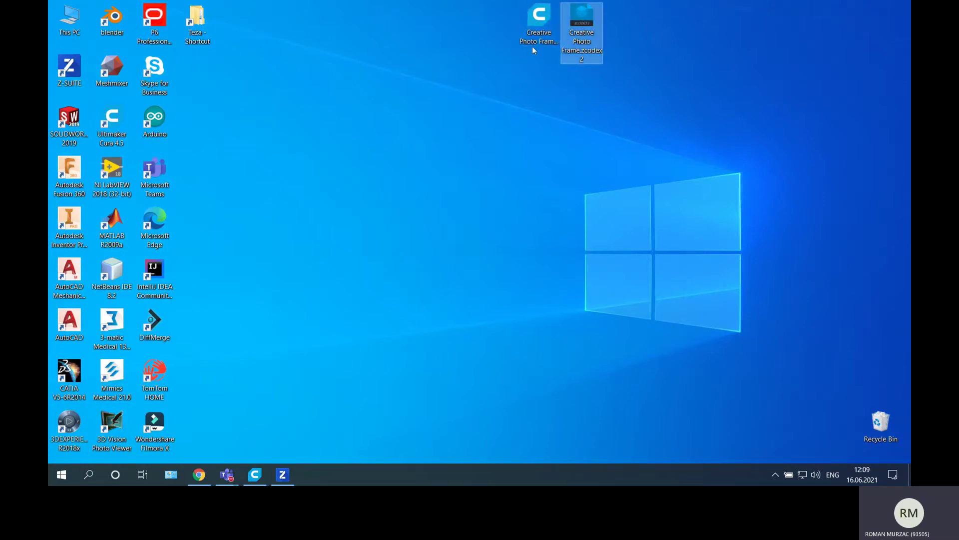